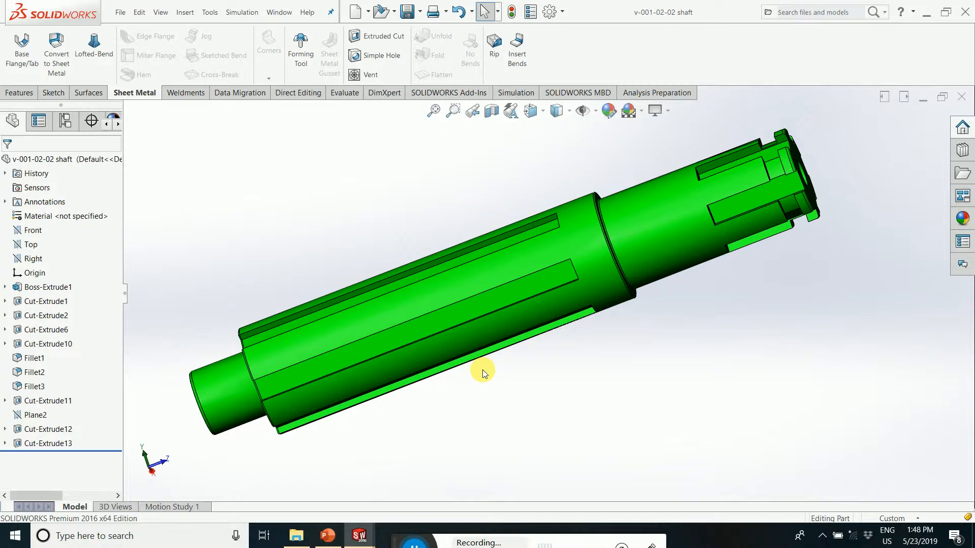
Step: View the splined shaft from several angles and switch to the om-003-00-03 drawing
{"action": "middle_click_drag", "start_coordinate": [527, 355], "coordinate": [544, 451]}
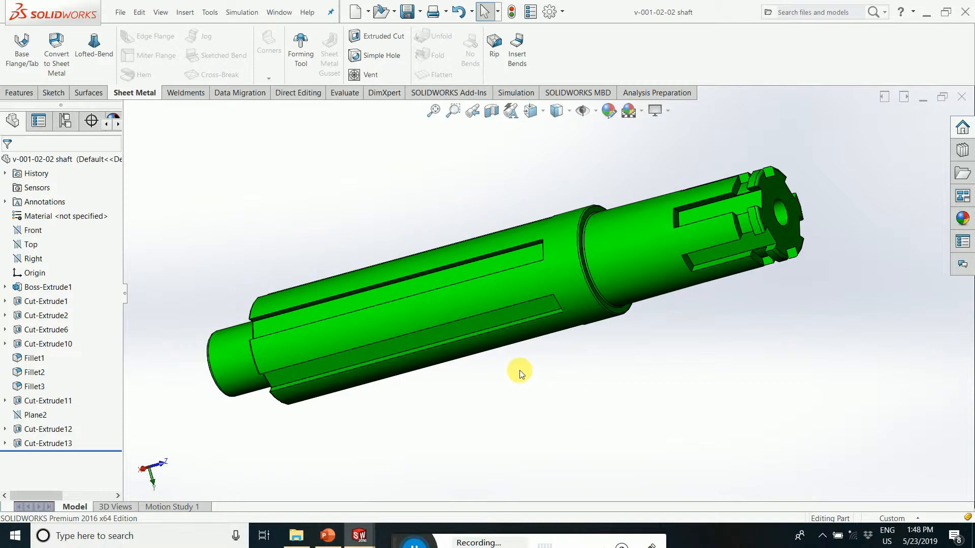
{"action": "mouse_move", "coordinate": [517, 350]}
{"action": "middle_mouse_down"}
{"action": "mouse_move", "coordinate": [603, 376]}
{"action": "mouse_move", "coordinate": [581, 250]}
{"action": "mouse_move", "coordinate": [459, 298]}
{"action": "mouse_move", "coordinate": [508, 508]}
{"action": "middle_mouse_up"}
{"action": "left_click", "coordinate": [359, 536]}
{"action": "left_click", "coordinate": [406, 486]}
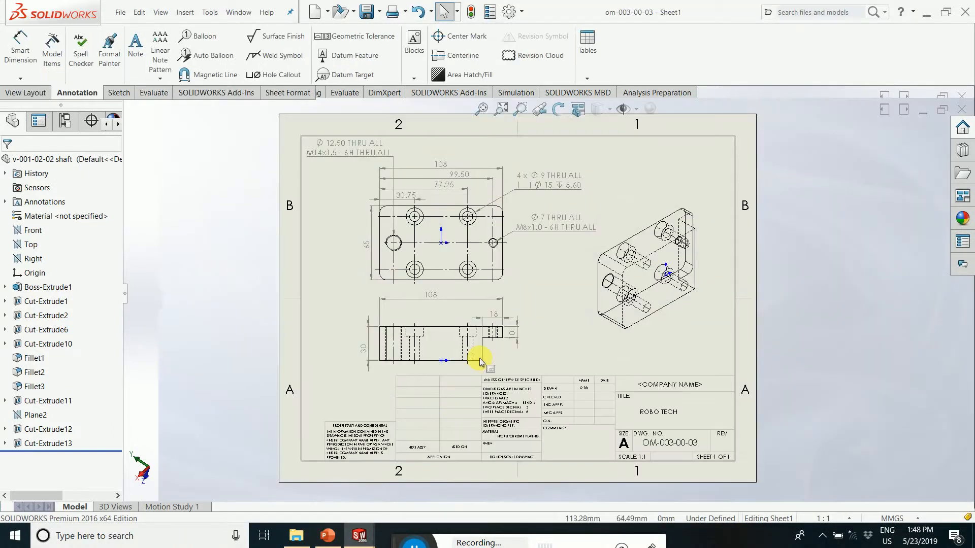
Step: Examine the plate drawing's dimensioned views, hole callouts, isometric view and title block
{"action": "scroll", "coordinate": [538, 248], "scroll_direction": "down", "scroll_amount": 1}
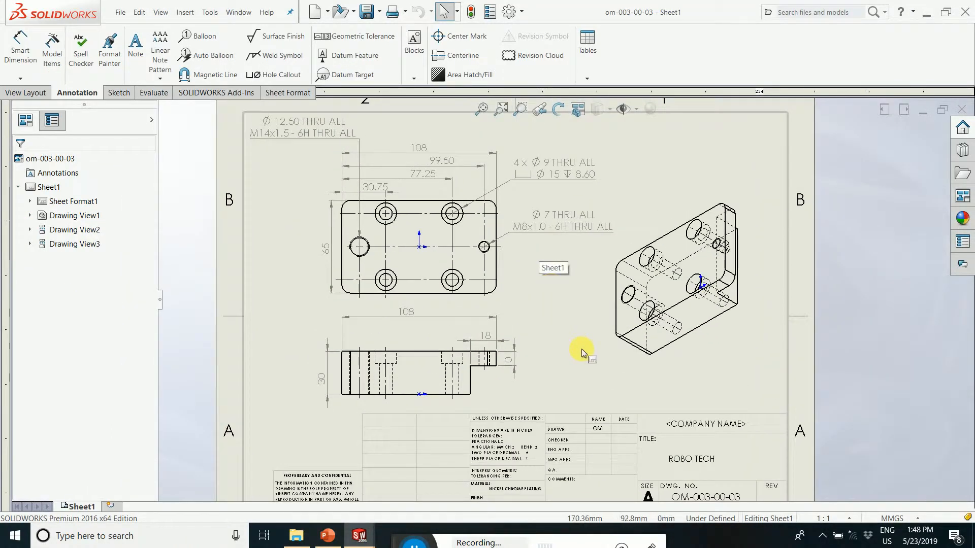
{"action": "scroll", "coordinate": [581, 349], "scroll_direction": "down", "scroll_amount": 2}
{"action": "scroll", "coordinate": [580, 349], "scroll_direction": "up", "scroll_amount": 2}
{"action": "scroll", "coordinate": [574, 397], "scroll_direction": "down", "scroll_amount": 1}
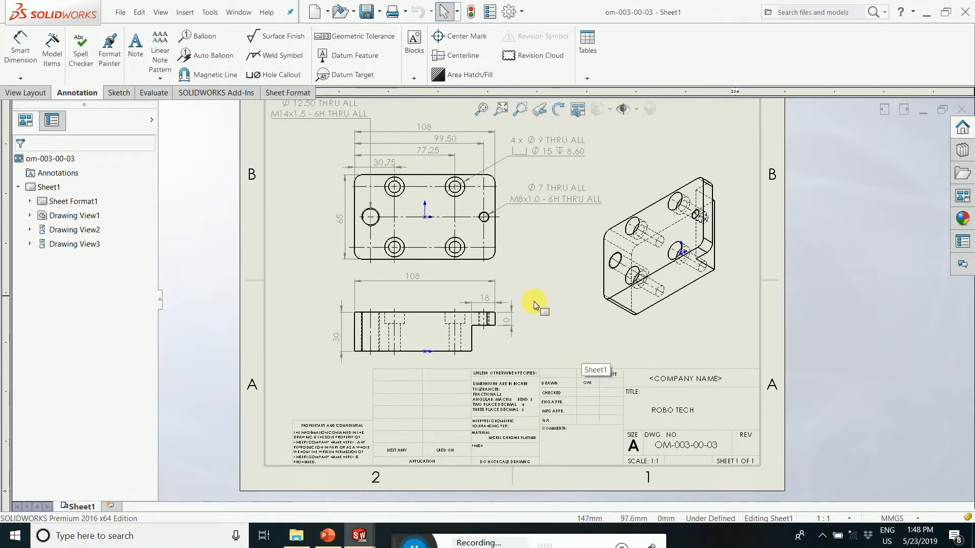
{"action": "scroll", "coordinate": [553, 296], "scroll_direction": "down", "scroll_amount": 2}
{"action": "scroll", "coordinate": [563, 297], "scroll_direction": "up", "scroll_amount": 3}
{"action": "scroll", "coordinate": [592, 167], "scroll_direction": "down", "scroll_amount": 1}
{"action": "scroll", "coordinate": [413, 211], "scroll_direction": "down", "scroll_amount": 1}
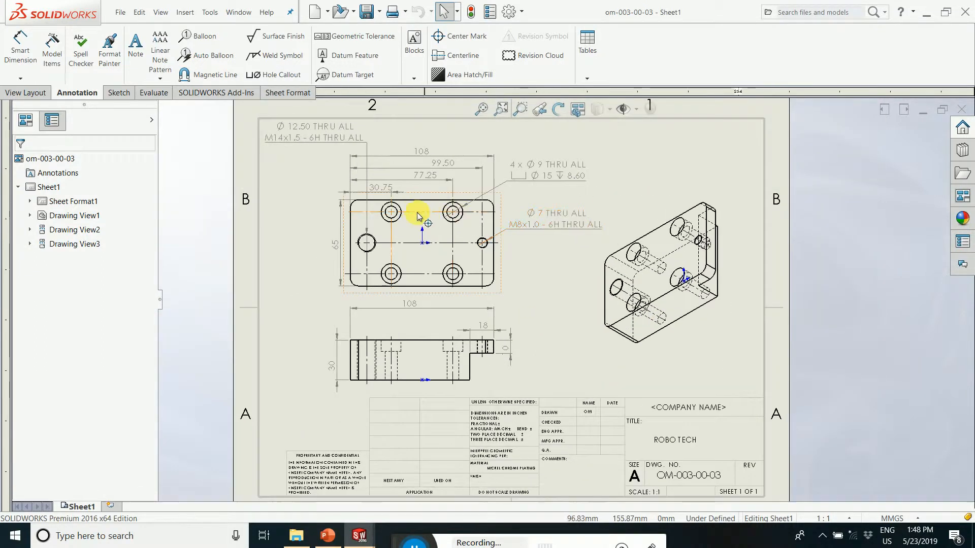
{"action": "scroll", "coordinate": [411, 229], "scroll_direction": "down", "scroll_amount": 2}
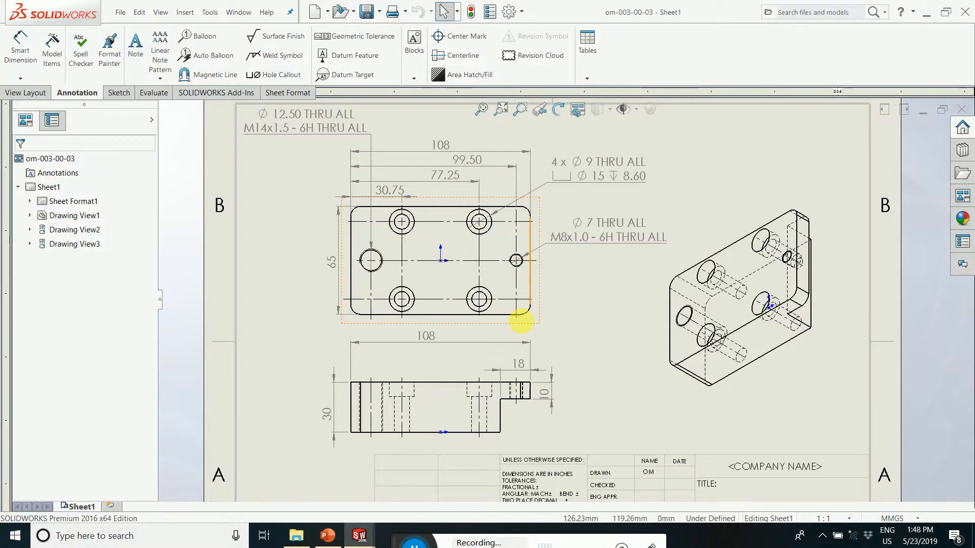
{"action": "scroll", "coordinate": [557, 392], "scroll_direction": "up", "scroll_amount": 3}
{"action": "scroll", "coordinate": [599, 403], "scroll_direction": "down", "scroll_amount": 1}
{"action": "scroll", "coordinate": [599, 402], "scroll_direction": "down", "scroll_amount": 2}
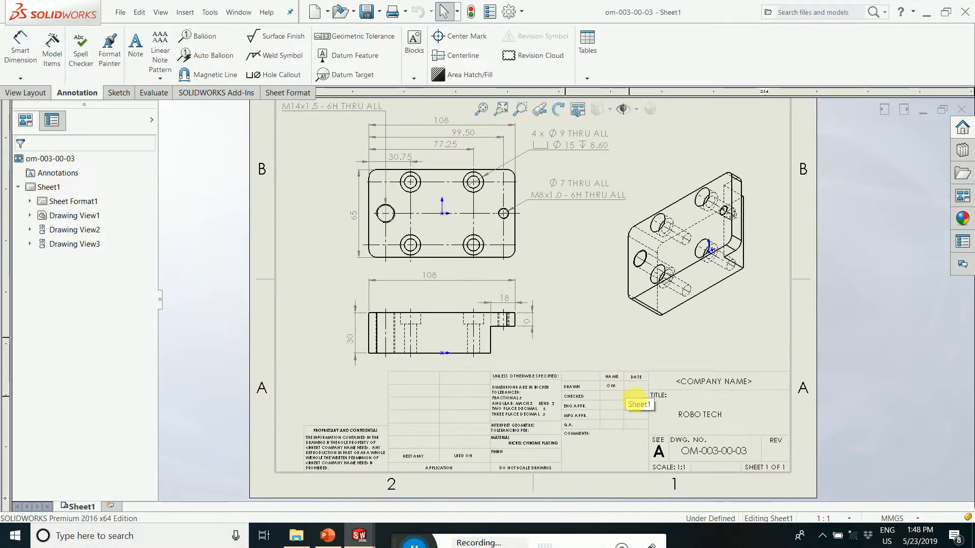
{"action": "scroll", "coordinate": [634, 400], "scroll_direction": "down", "scroll_amount": 1}
{"action": "scroll", "coordinate": [632, 394], "scroll_direction": "up", "scroll_amount": 4}
{"action": "scroll", "coordinate": [548, 214], "scroll_direction": "down", "scroll_amount": 2}
{"action": "scroll", "coordinate": [565, 254], "scroll_direction": "down", "scroll_amount": 2}
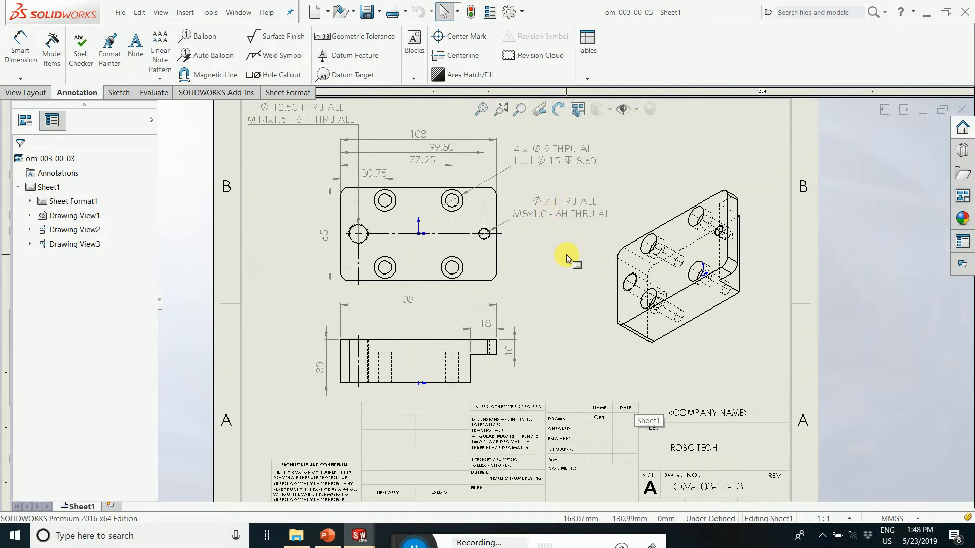
{"action": "scroll", "coordinate": [650, 191], "scroll_direction": "up", "scroll_amount": 2}
{"action": "scroll", "coordinate": [651, 190], "scroll_direction": "up", "scroll_amount": 1}
{"action": "scroll", "coordinate": [583, 398], "scroll_direction": "down", "scroll_amount": 1}
{"action": "scroll", "coordinate": [570, 409], "scroll_direction": "up", "scroll_amount": 1}
{"action": "scroll", "coordinate": [575, 415], "scroll_direction": "down", "scroll_amount": 1}
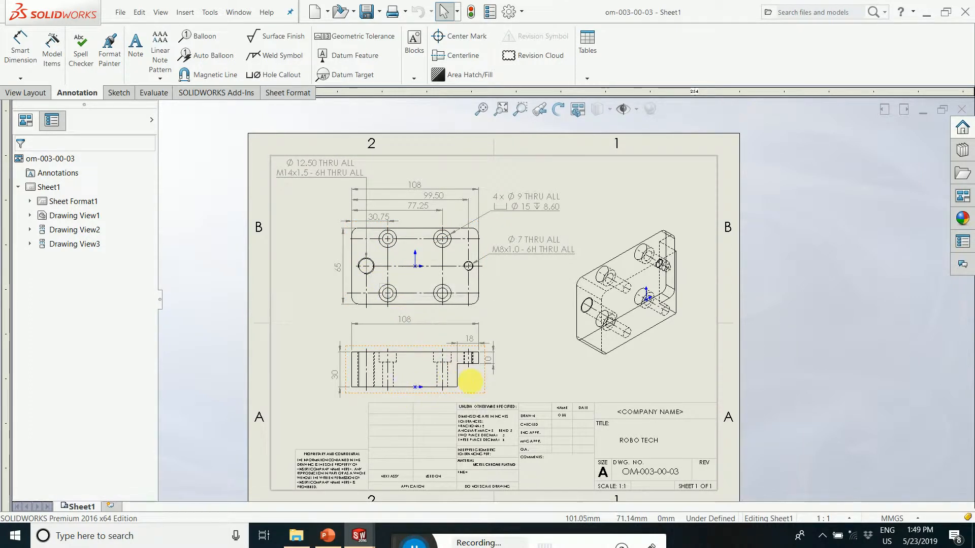
{"action": "scroll", "coordinate": [466, 383], "scroll_direction": "down", "scroll_amount": 1}
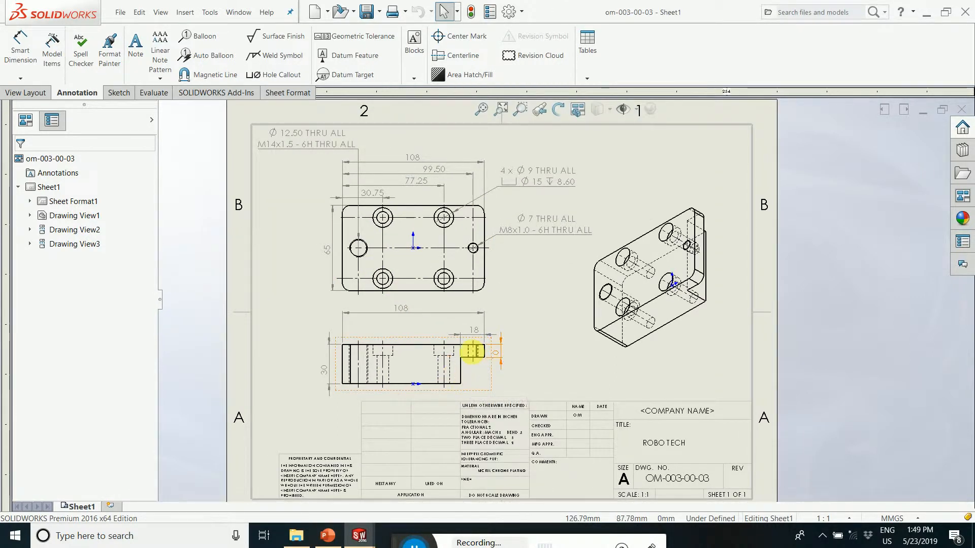
{"action": "scroll", "coordinate": [472, 349], "scroll_direction": "down", "scroll_amount": 1}
{"action": "key", "text": "f"}
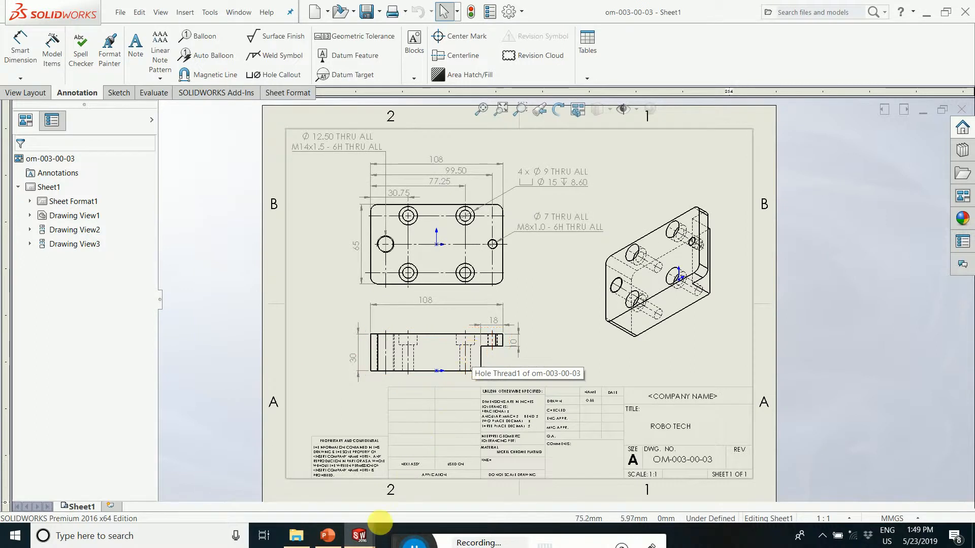
Step: Switch back to the v-001-02-02 shaft part and inspect its shoulders, lengthwise slots and both end faces
{"action": "mouse_move", "coordinate": [358, 539]}
{"action": "left_click", "coordinate": [305, 480]}
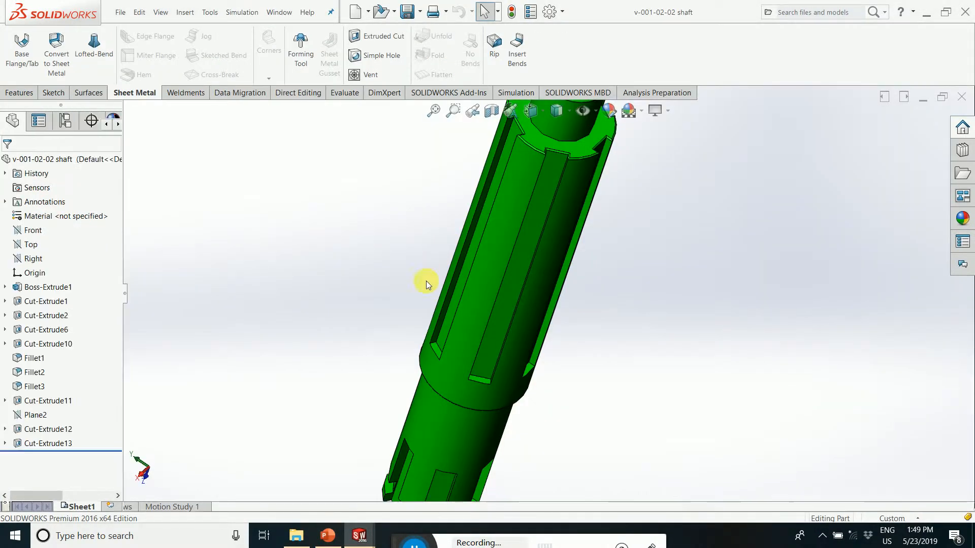
{"action": "middle_click_drag", "start_coordinate": [518, 414], "coordinate": [315, 331]}
{"action": "scroll", "coordinate": [316, 330], "scroll_direction": "down", "scroll_amount": 1}
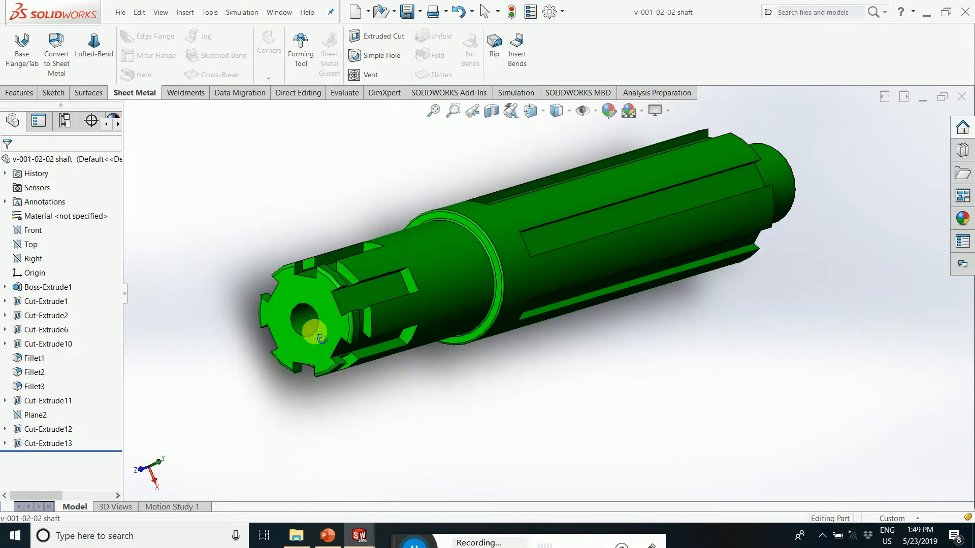
{"action": "left_click", "coordinate": [24, 95]}
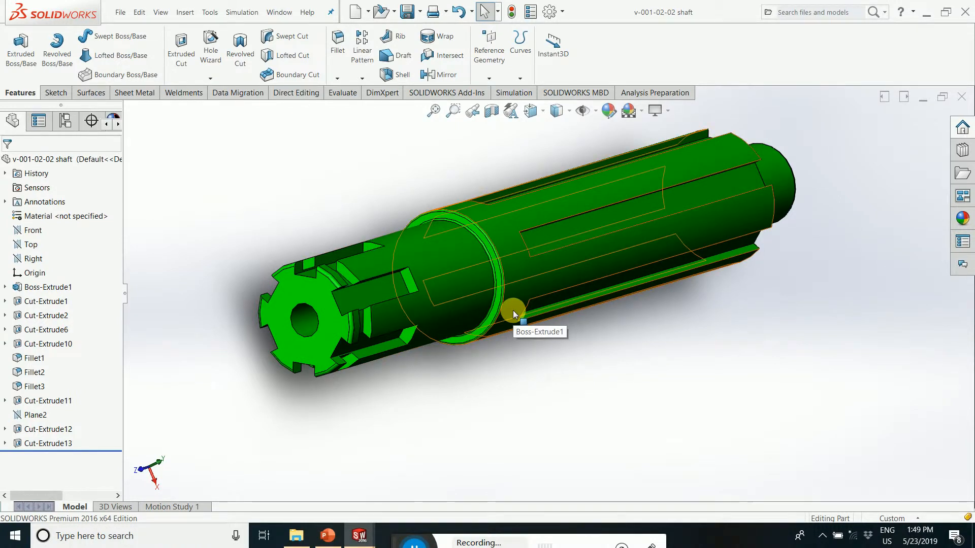
{"action": "middle_click_drag", "start_coordinate": [513, 309], "coordinate": [434, 382]}
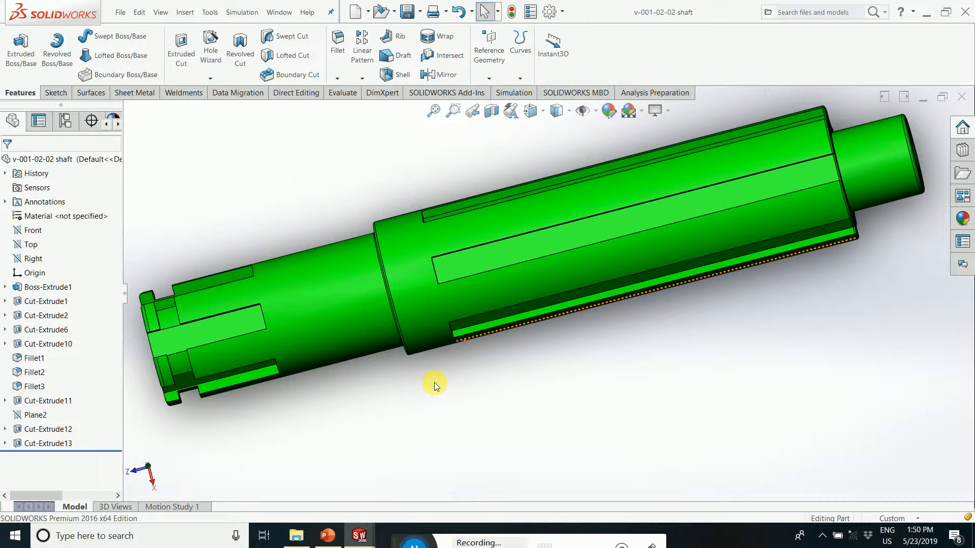
{"action": "mouse_move", "coordinate": [520, 309]}
{"action": "middle_mouse_down"}
{"action": "mouse_move", "coordinate": [422, 374]}
{"action": "mouse_move", "coordinate": [501, 327]}
{"action": "mouse_move", "coordinate": [468, 370]}
{"action": "mouse_move", "coordinate": [549, 301]}
{"action": "mouse_move", "coordinate": [556, 363]}
{"action": "middle_mouse_up"}
{"action": "scroll", "coordinate": [535, 303], "scroll_direction": "up", "scroll_amount": 1}
{"action": "scroll", "coordinate": [549, 299], "scroll_direction": "down", "scroll_amount": 1}
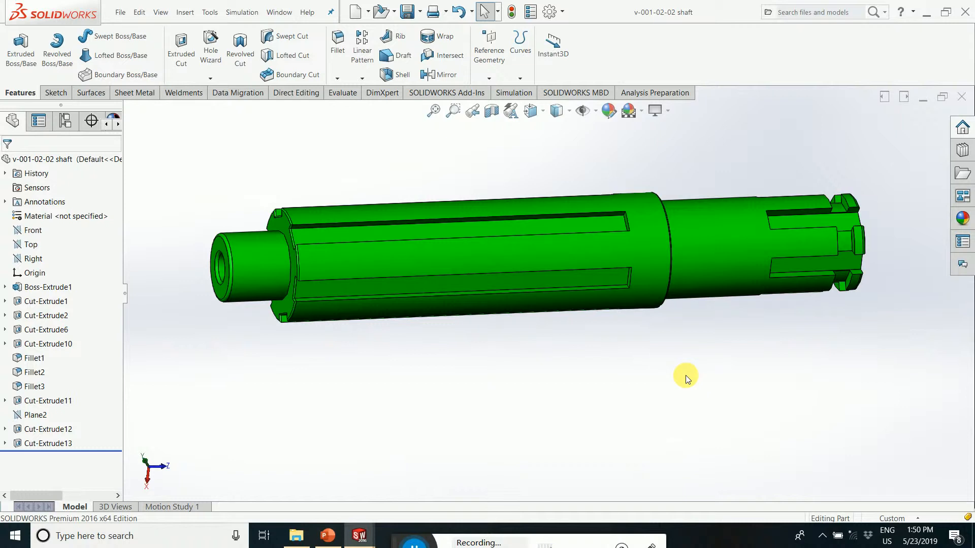
{"action": "middle_click_drag", "start_coordinate": [531, 370], "coordinate": [614, 364]}
{"action": "scroll", "coordinate": [492, 217], "scroll_direction": "down", "scroll_amount": 3}
{"action": "scroll", "coordinate": [508, 290], "scroll_direction": "up", "scroll_amount": 3}
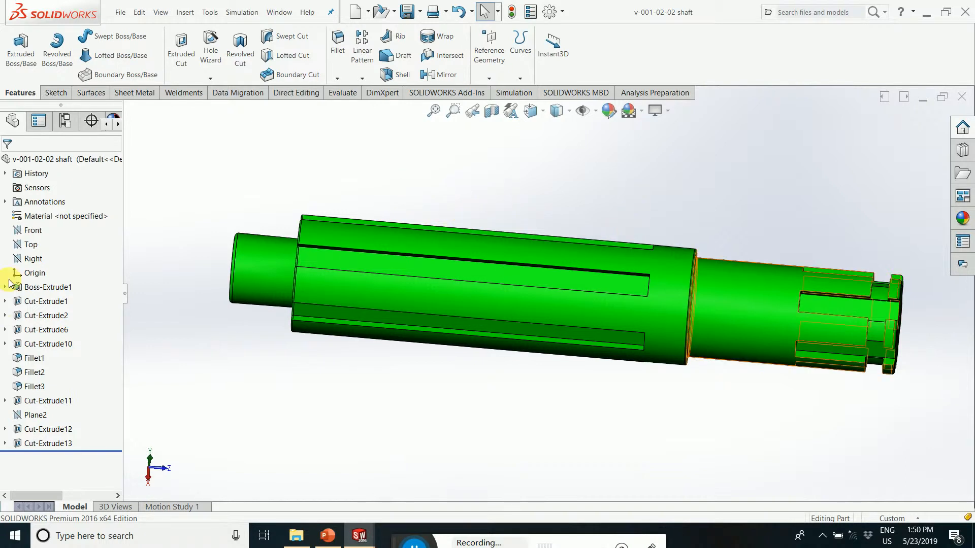
Step: Hide the shaft's solid body through its Boss-Extrude1 feature
{"action": "right_click", "coordinate": [56, 287]}
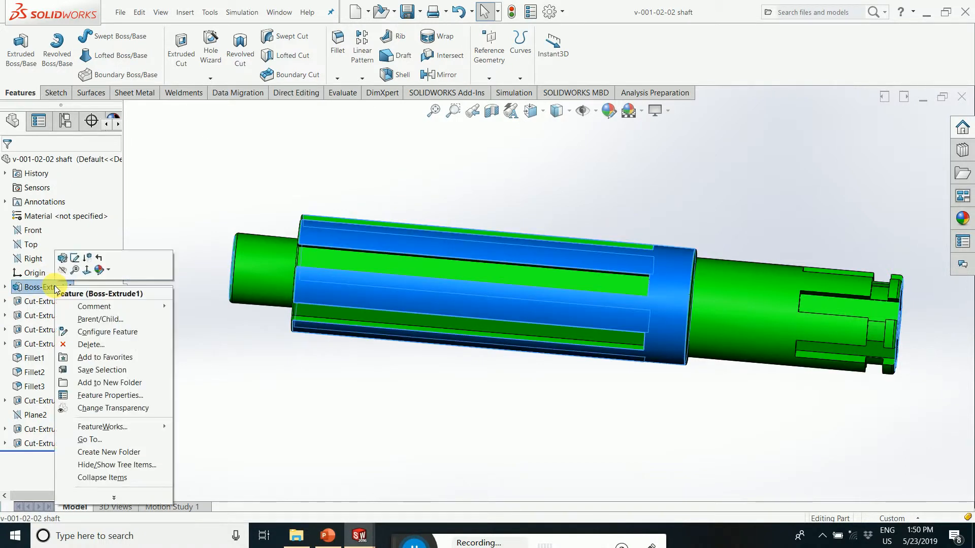
{"action": "left_click", "coordinate": [62, 269]}
{"action": "middle_click_drag", "start_coordinate": [351, 376], "coordinate": [412, 365]}
Step: Open Sketch1 of Boss-Extrude1 for editing and view its dimensioned circle at an angle
{"action": "left_click", "coordinate": [5, 287]}
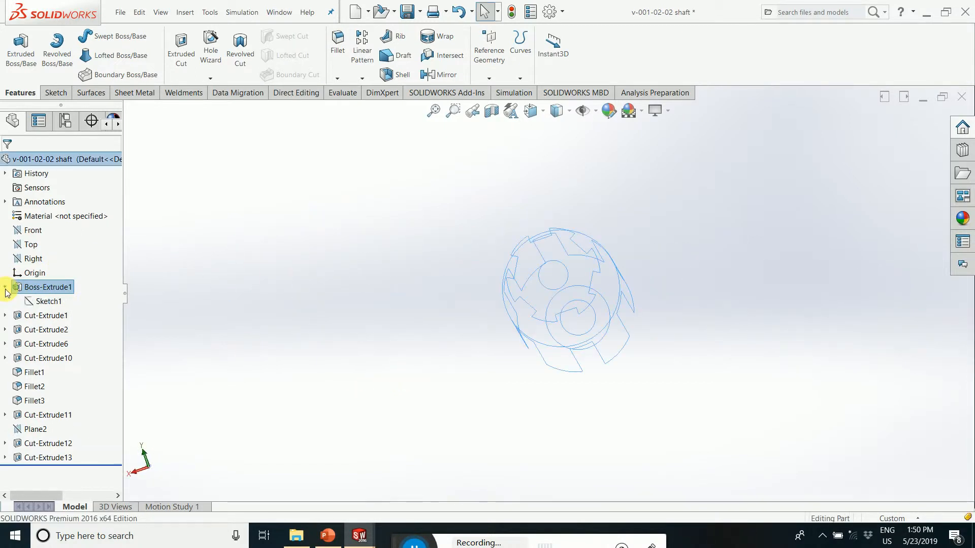
{"action": "left_click", "coordinate": [36, 301]}
{"action": "right_click", "coordinate": [36, 303]}
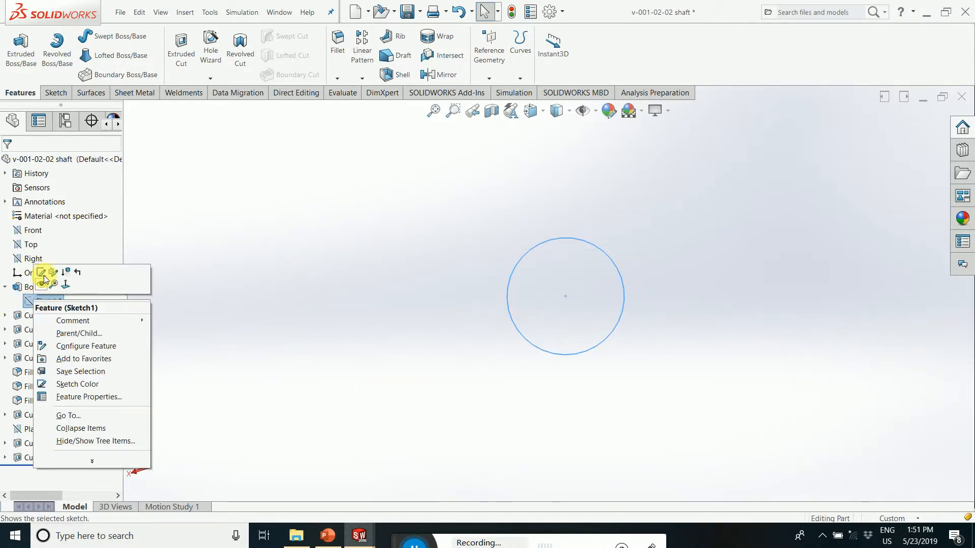
{"action": "left_click", "coordinate": [42, 272]}
{"action": "mouse_move", "coordinate": [501, 300]}
{"action": "middle_mouse_down"}
{"action": "mouse_move", "coordinate": [533, 316]}
{"action": "mouse_move", "coordinate": [538, 333]}
{"action": "mouse_move", "coordinate": [649, 298]}
{"action": "mouse_move", "coordinate": [747, 305]}
{"action": "mouse_move", "coordinate": [681, 333]}
{"action": "mouse_move", "coordinate": [894, 137]}
{"action": "middle_mouse_up"}
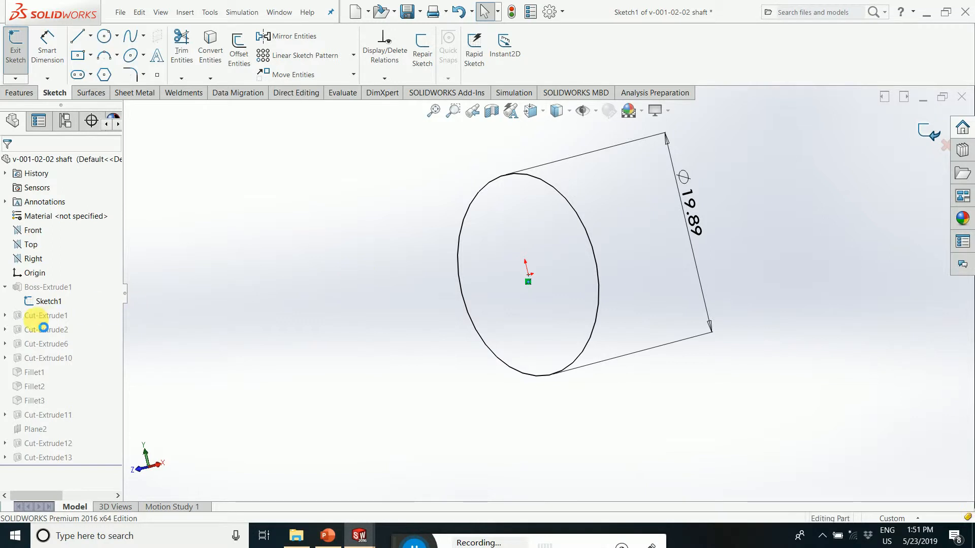
Step: Open the definition of the Boss-Extrude1 feature for editing
{"action": "left_click", "coordinate": [47, 288]}
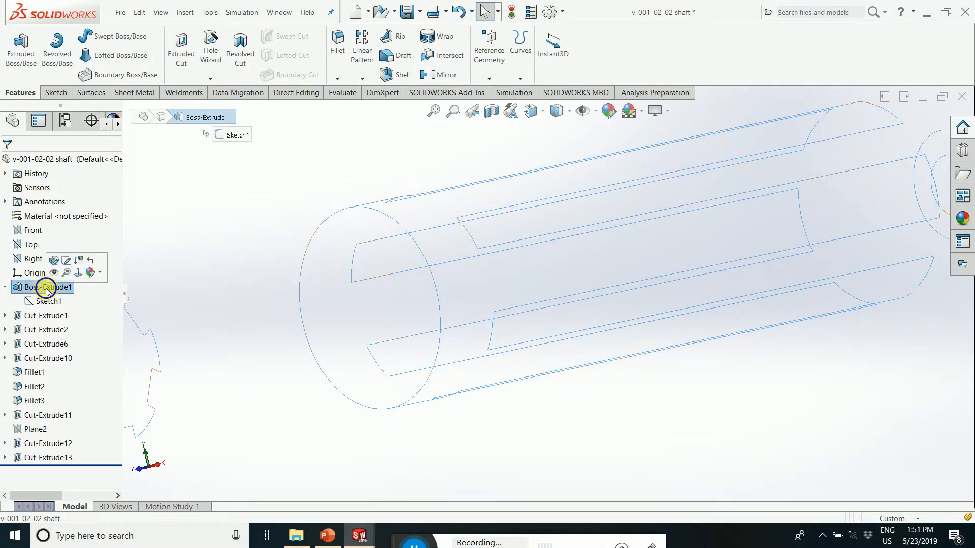
{"action": "right_click", "coordinate": [47, 287]}
{"action": "left_click", "coordinate": [51, 257]}
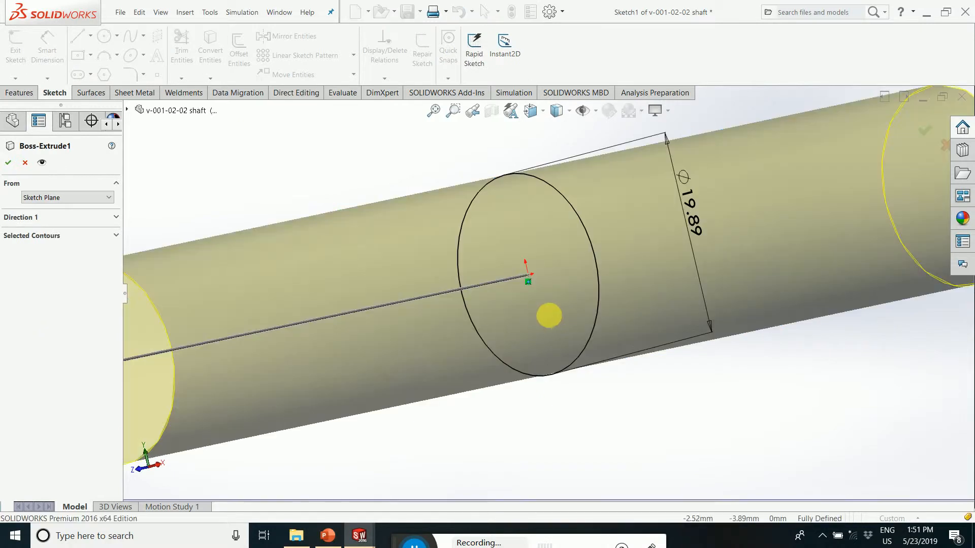
Step: Examine the cylinder preview of Boss-Extrude1 and its sketch circle from several directions
{"action": "mouse_move", "coordinate": [549, 316]}
{"action": "middle_mouse_down"}
{"action": "mouse_move", "coordinate": [511, 409]}
{"action": "mouse_move", "coordinate": [457, 355]}
{"action": "mouse_move", "coordinate": [542, 336]}
{"action": "middle_mouse_up"}
{"action": "scroll", "coordinate": [532, 341], "scroll_direction": "up", "scroll_amount": 3}
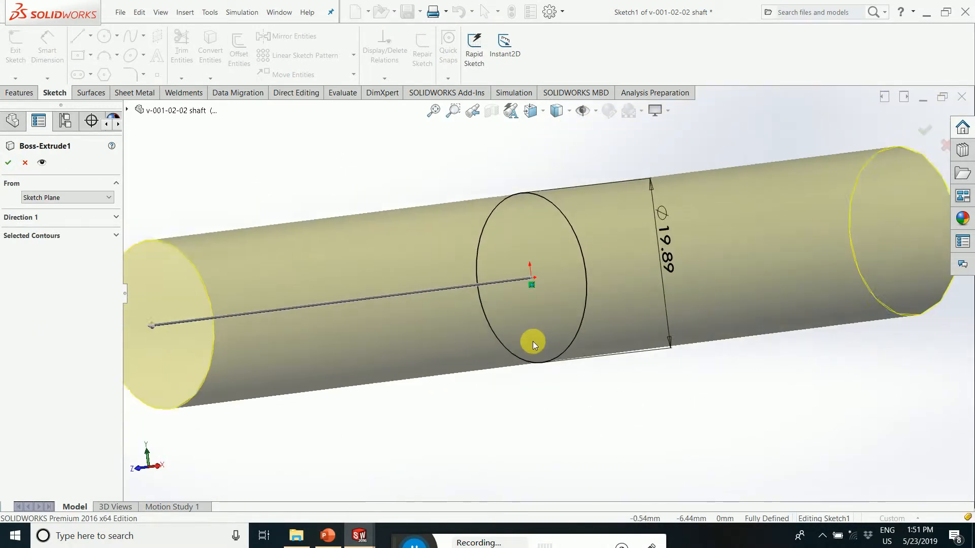
{"action": "scroll", "coordinate": [532, 341], "scroll_direction": "down", "scroll_amount": 2}
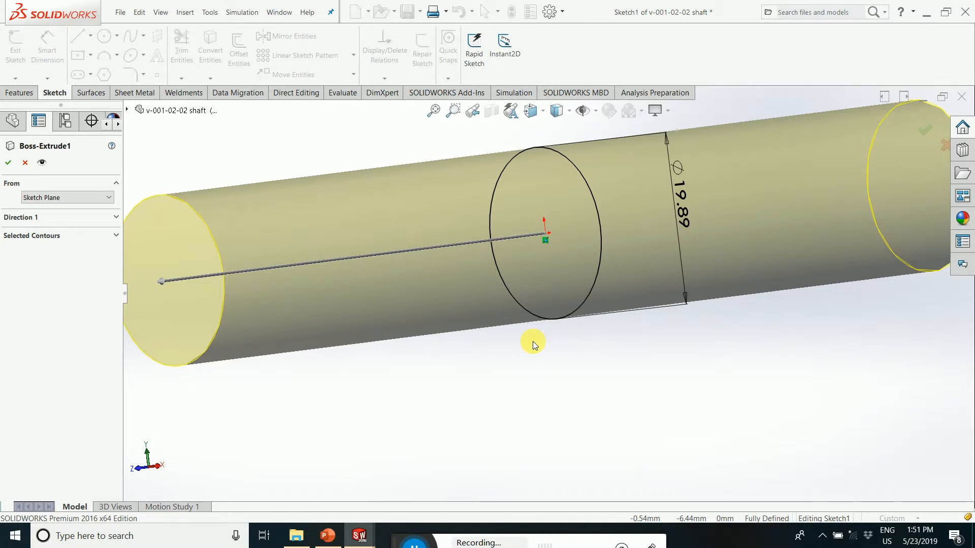
{"action": "mouse_move", "coordinate": [532, 341]}
{"action": "middle_mouse_down"}
{"action": "mouse_move", "coordinate": [504, 424]}
{"action": "mouse_move", "coordinate": [517, 422]}
{"action": "middle_mouse_up"}
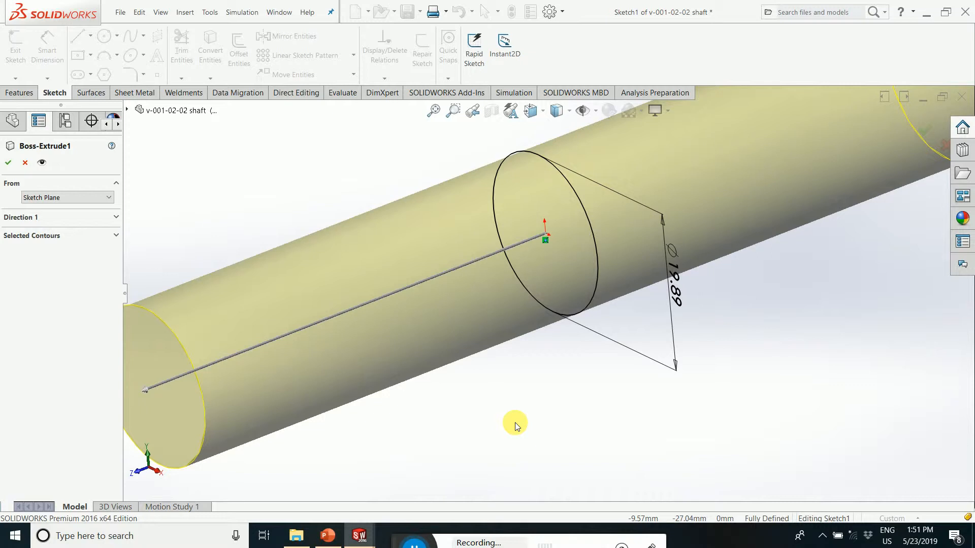
{"action": "mouse_move", "coordinate": [505, 433]}
{"action": "middle_mouse_down"}
{"action": "mouse_move", "coordinate": [483, 535]}
{"action": "mouse_move", "coordinate": [469, 539]}
{"action": "mouse_move", "coordinate": [500, 542]}
{"action": "mouse_move", "coordinate": [488, 543]}
{"action": "middle_mouse_up"}
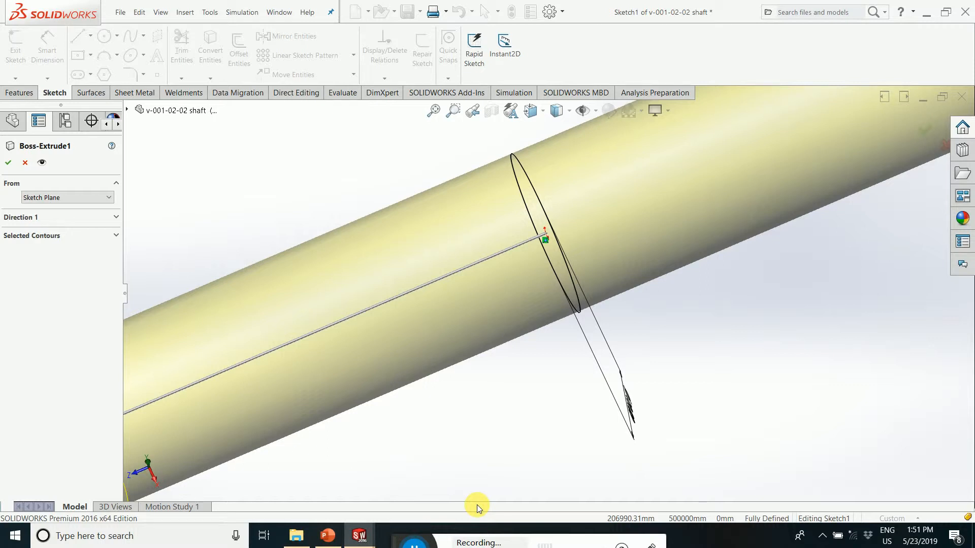
{"action": "middle_click_drag", "start_coordinate": [502, 464], "coordinate": [428, 487]}
{"action": "scroll", "coordinate": [427, 486], "scroll_direction": "up", "scroll_amount": 4}
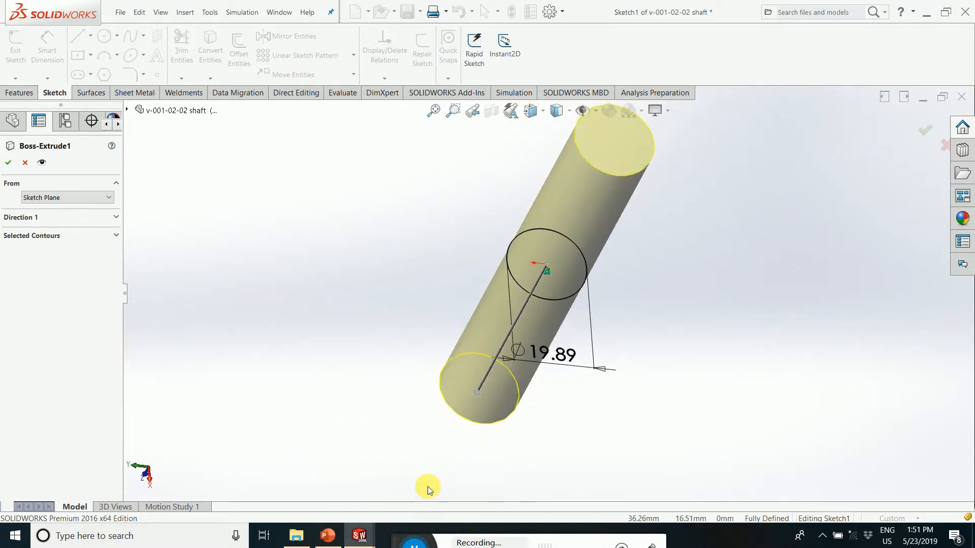
{"action": "scroll", "coordinate": [427, 487], "scroll_direction": "down", "scroll_amount": 3}
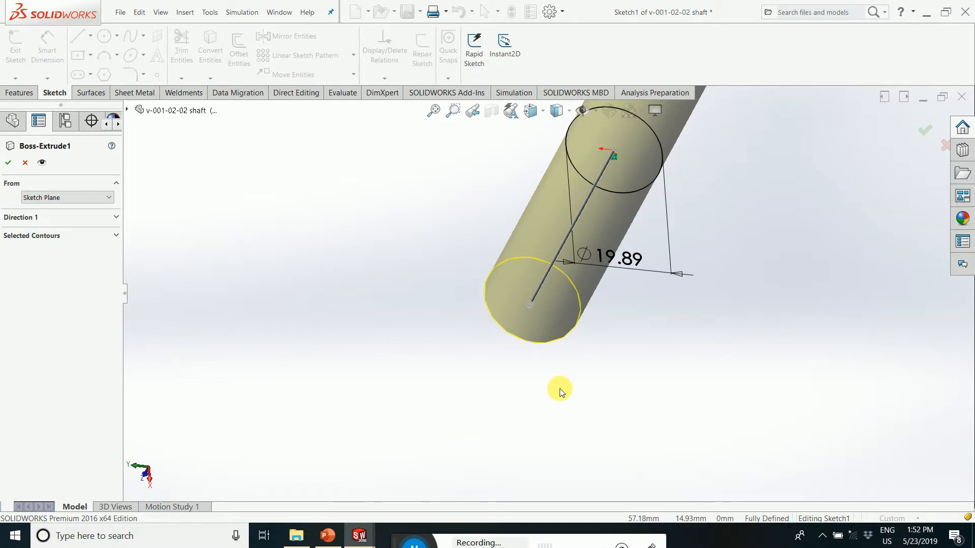
{"action": "middle_click_drag", "start_coordinate": [557, 400], "coordinate": [499, 458]}
{"action": "scroll", "coordinate": [565, 324], "scroll_direction": "up", "scroll_amount": 4}
{"action": "scroll", "coordinate": [642, 233], "scroll_direction": "down", "scroll_amount": 2}
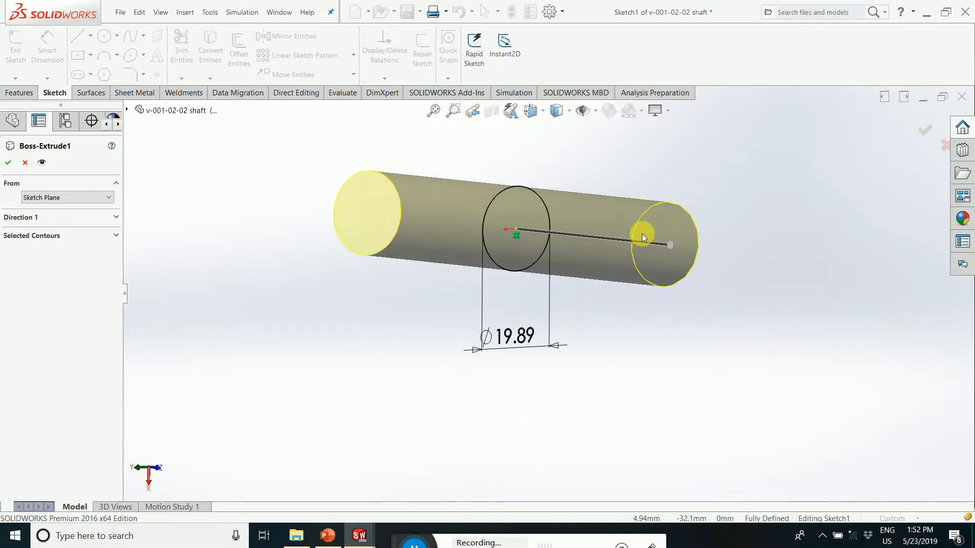
{"action": "scroll", "coordinate": [569, 197], "scroll_direction": "down", "scroll_amount": 3}
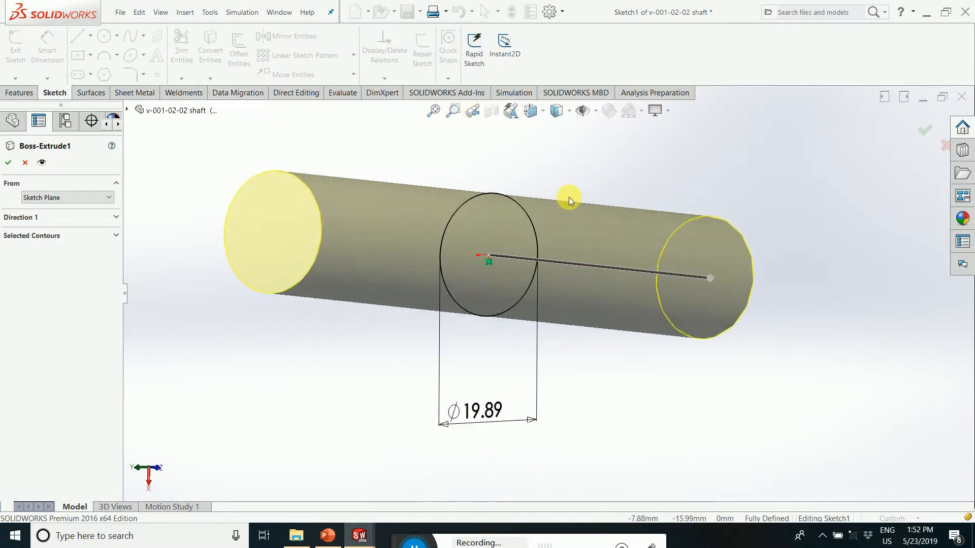
{"action": "left_click", "coordinate": [662, 95]}
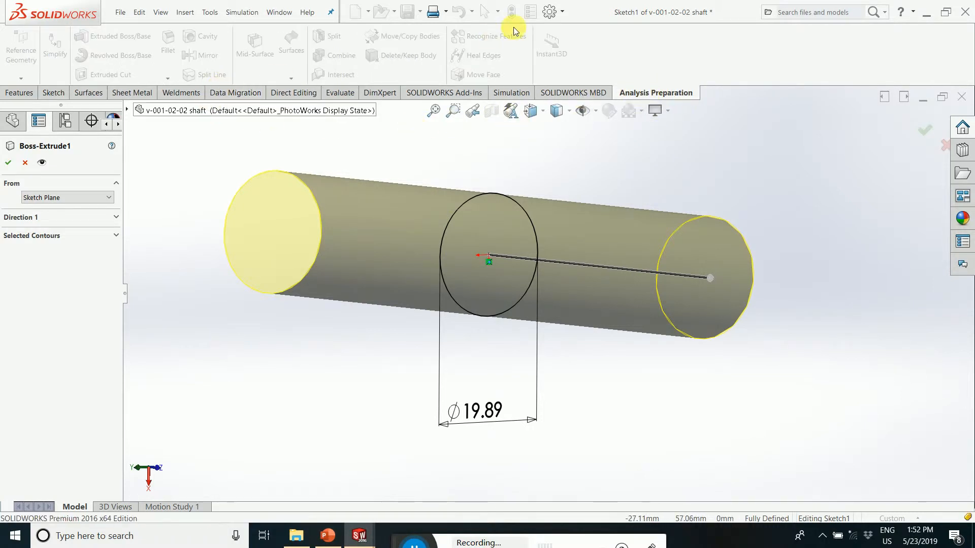
{"action": "right_click", "coordinate": [556, 12]}
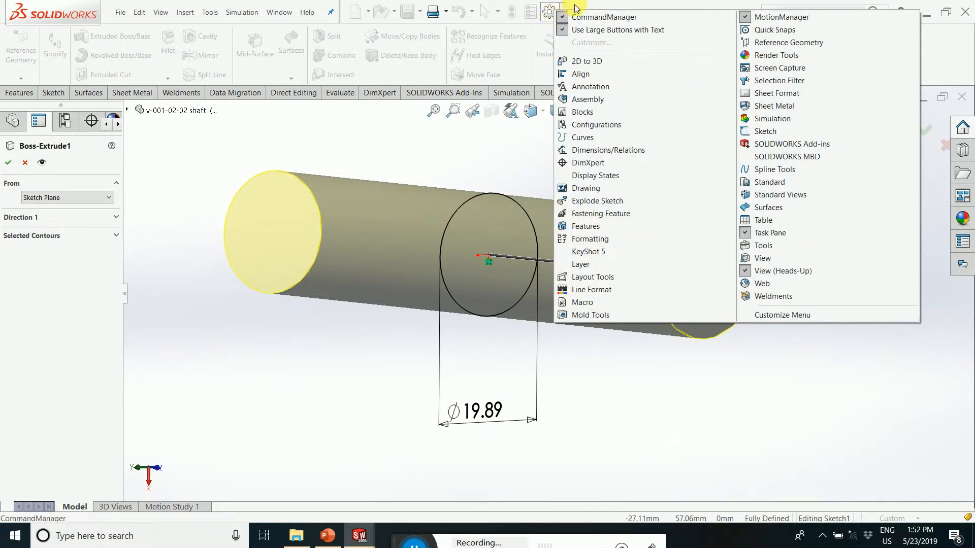
{"action": "left_click", "coordinate": [511, 140]}
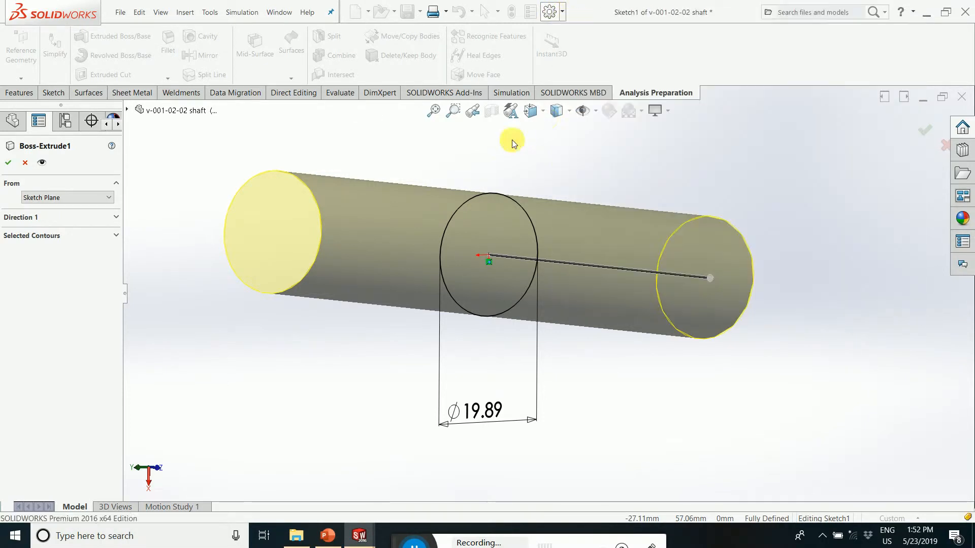
{"action": "left_click", "coordinate": [562, 12]}
{"action": "left_click", "coordinate": [577, 129]}
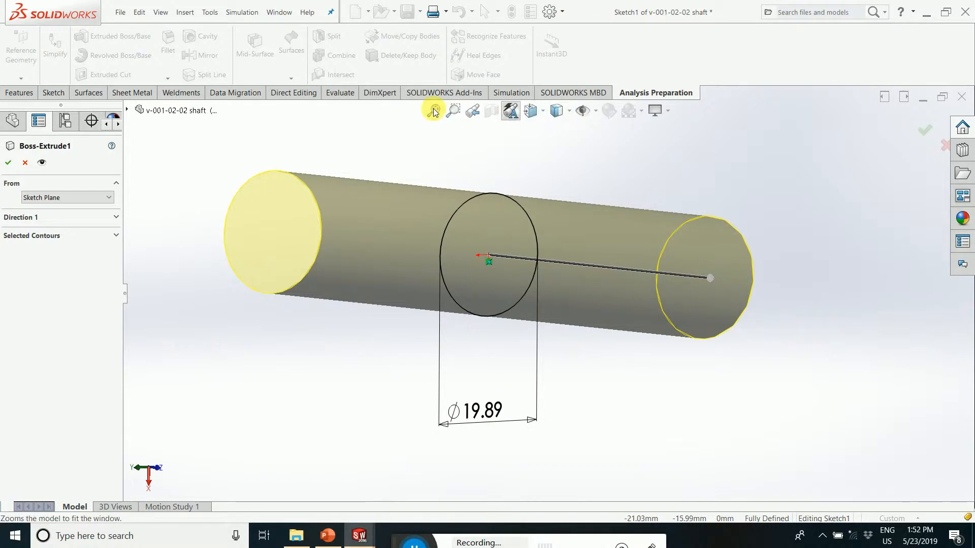
Step: Cancel the Boss-Extrude1 edit and leave the shaft's sketch
{"action": "left_click", "coordinate": [562, 12]}
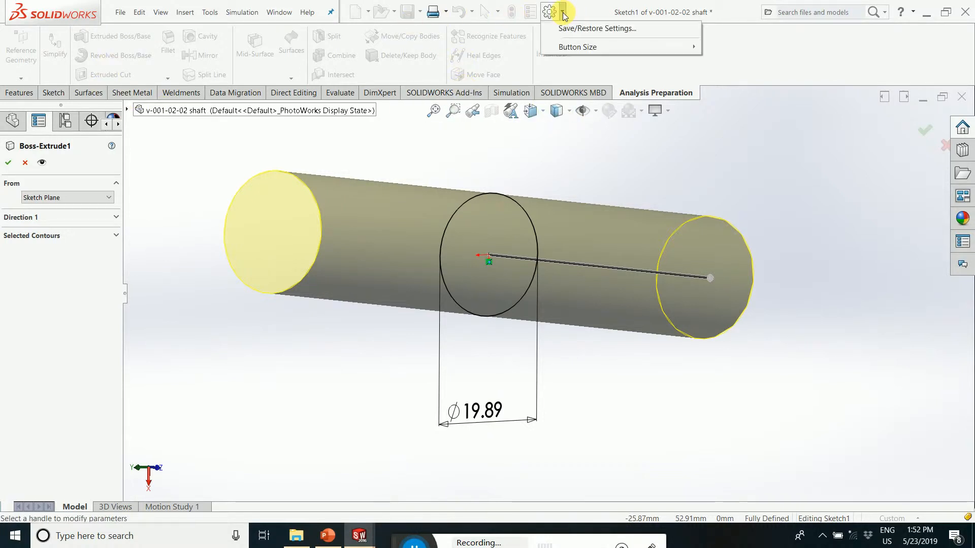
{"action": "left_click", "coordinate": [572, 168]}
{"action": "left_click", "coordinate": [942, 144]}
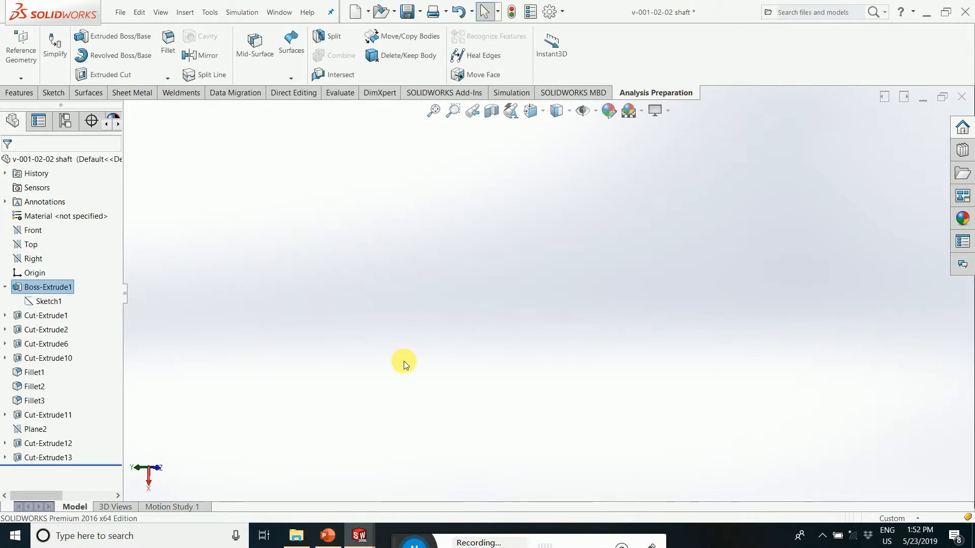
{"action": "middle_click_drag", "start_coordinate": [381, 354], "coordinate": [766, 250]}
{"action": "left_click", "coordinate": [457, 119]}
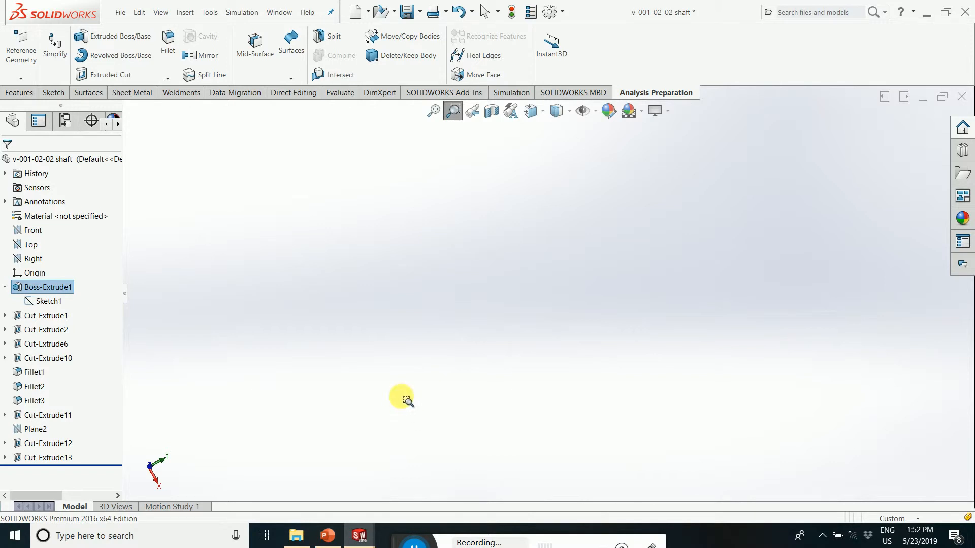
{"action": "middle_click_drag", "start_coordinate": [417, 372], "coordinate": [305, 285]}
{"action": "middle_click_drag", "start_coordinate": [379, 283], "coordinate": [964, 103]}
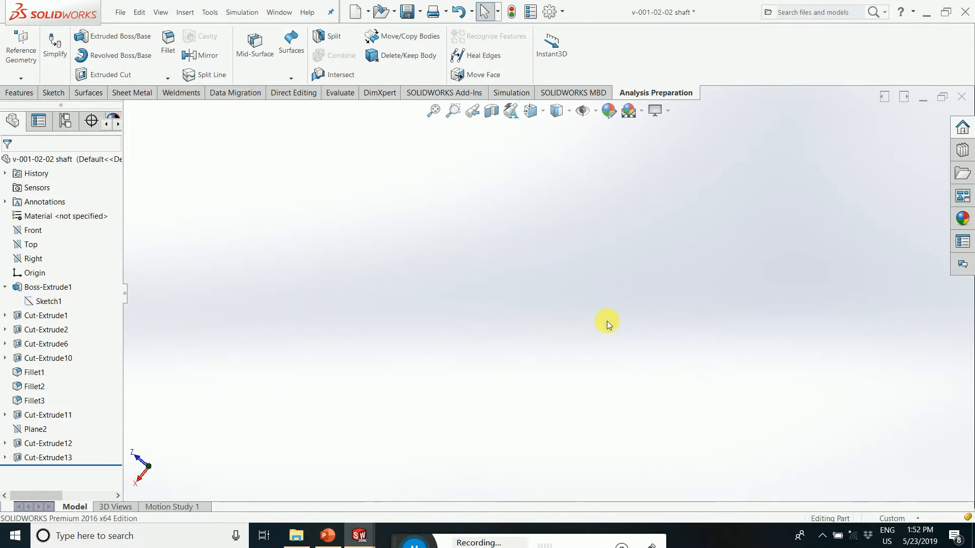
Step: Switch to the om-003-00-03 drawing and open its plate part from the isometric view
{"action": "mouse_move", "coordinate": [359, 538]}
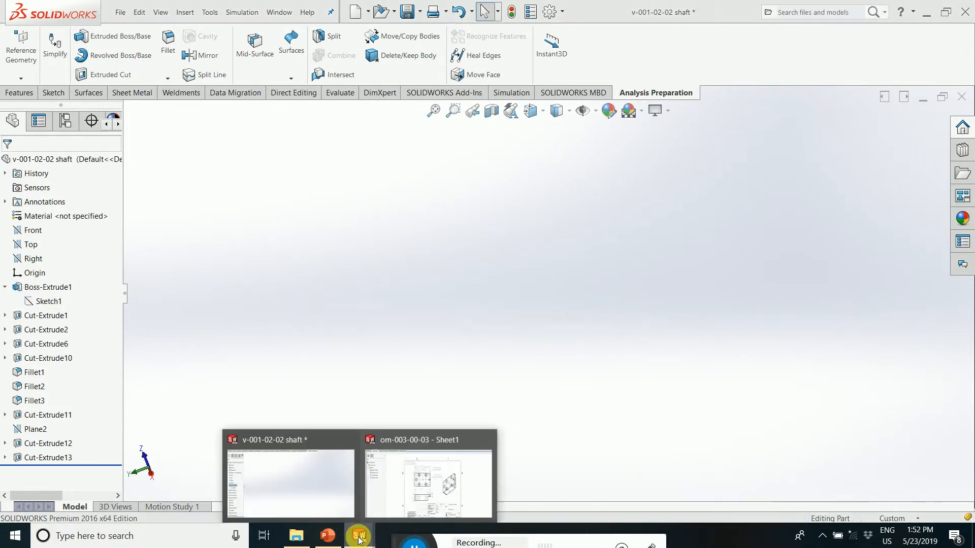
{"action": "left_click", "coordinate": [416, 480]}
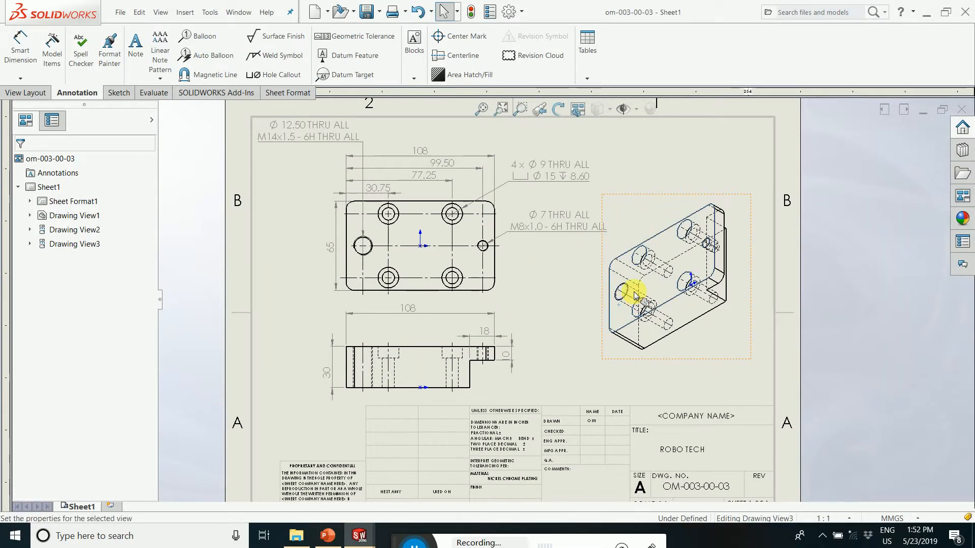
{"action": "left_click", "coordinate": [623, 308]}
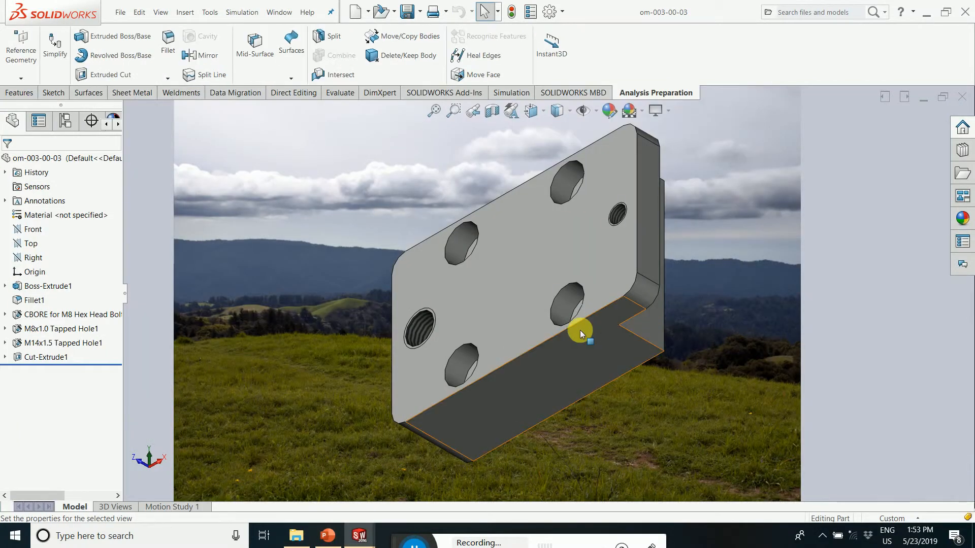
Step: Apply the 3 Point Faded scene to the plate part and inspect the holes in its upper face
{"action": "middle_click_drag", "start_coordinate": [648, 365], "coordinate": [626, 182]}
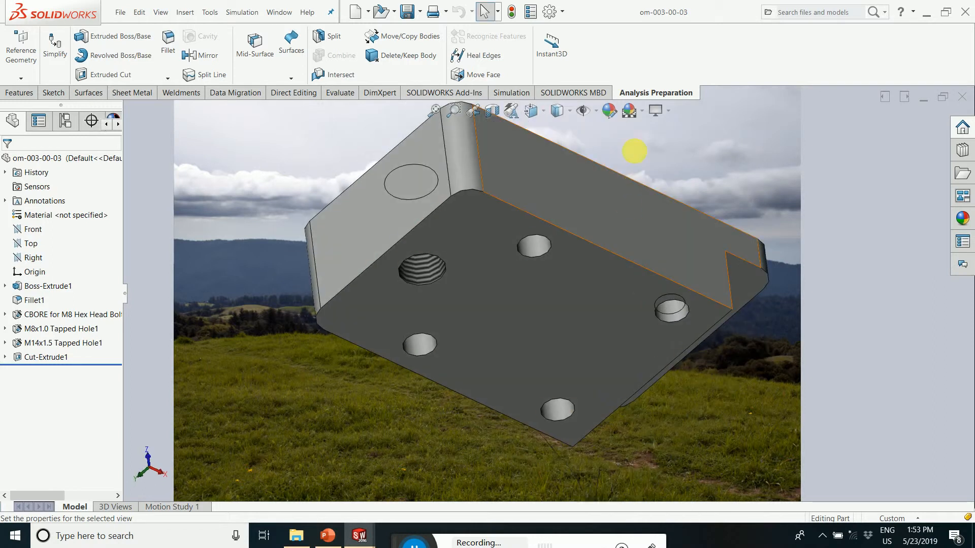
{"action": "left_click", "coordinate": [642, 110]}
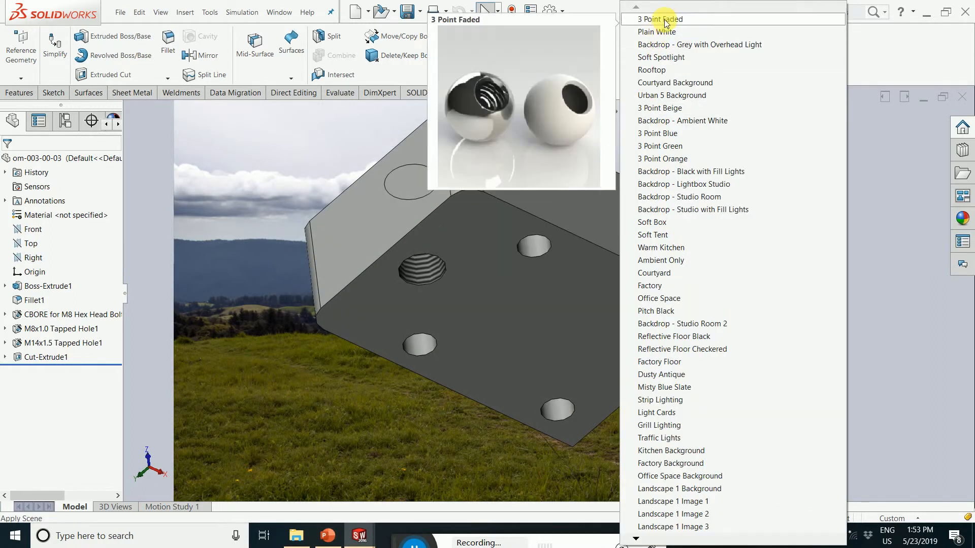
{"action": "left_click", "coordinate": [641, 18]}
{"action": "middle_click_drag", "start_coordinate": [602, 138], "coordinate": [507, 489]}
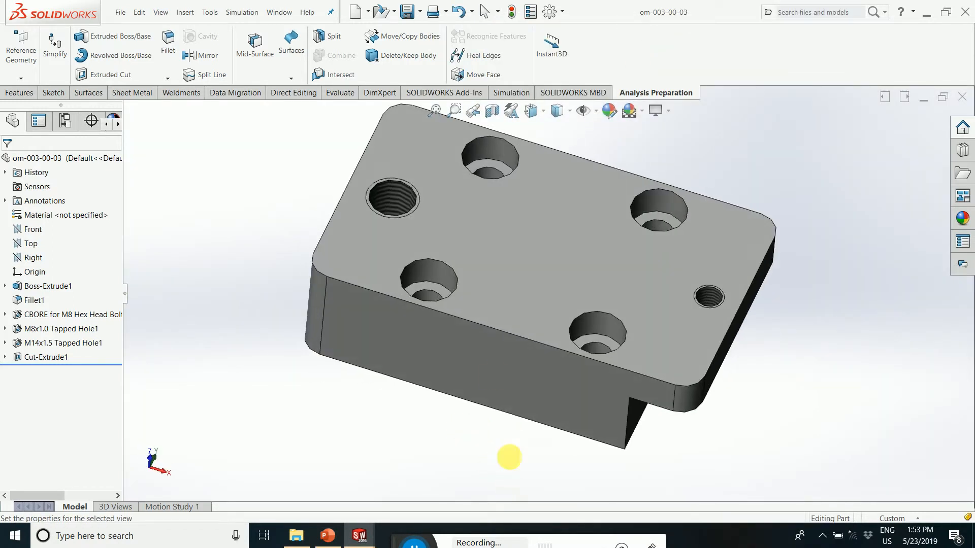
{"action": "scroll", "coordinate": [460, 254], "scroll_direction": "down", "scroll_amount": 4}
{"action": "middle_click_drag", "start_coordinate": [387, 226], "coordinate": [428, 195]}
{"action": "scroll", "coordinate": [520, 227], "scroll_direction": "up", "scroll_amount": 4}
{"action": "scroll", "coordinate": [632, 160], "scroll_direction": "down", "scroll_amount": 3}
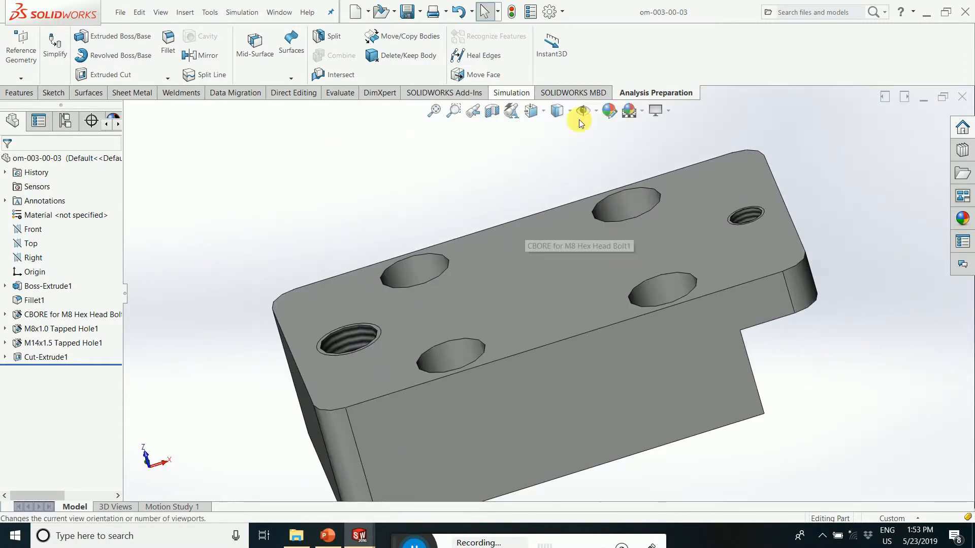
Step: View the analysis types offered for a new simulation study and cancel without creating one
{"action": "left_click", "coordinate": [511, 93]}
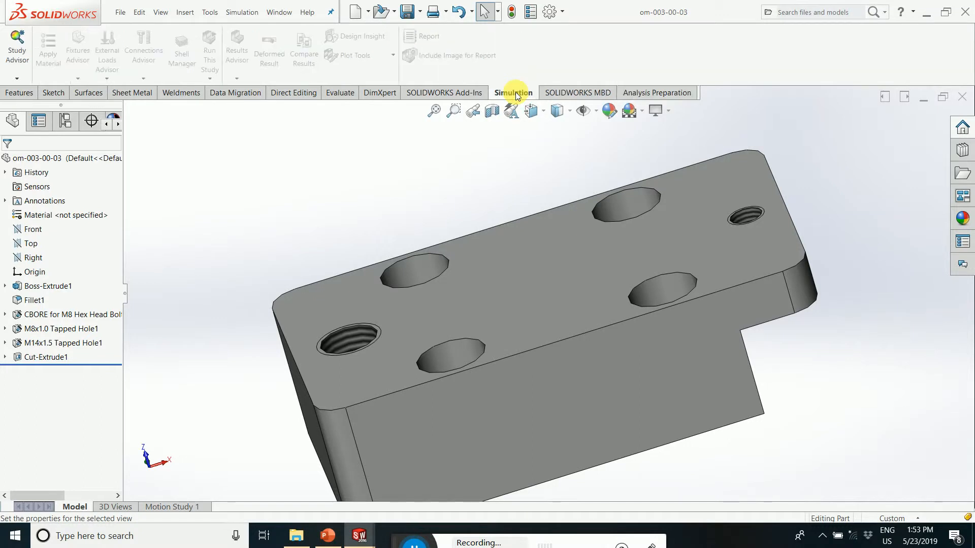
{"action": "left_click", "coordinate": [18, 79]}
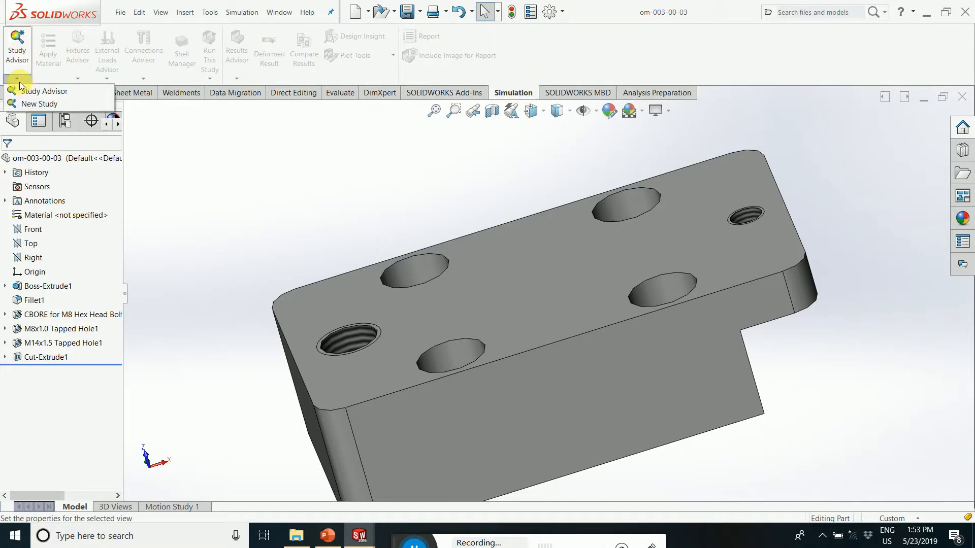
{"action": "left_click", "coordinate": [56, 105]}
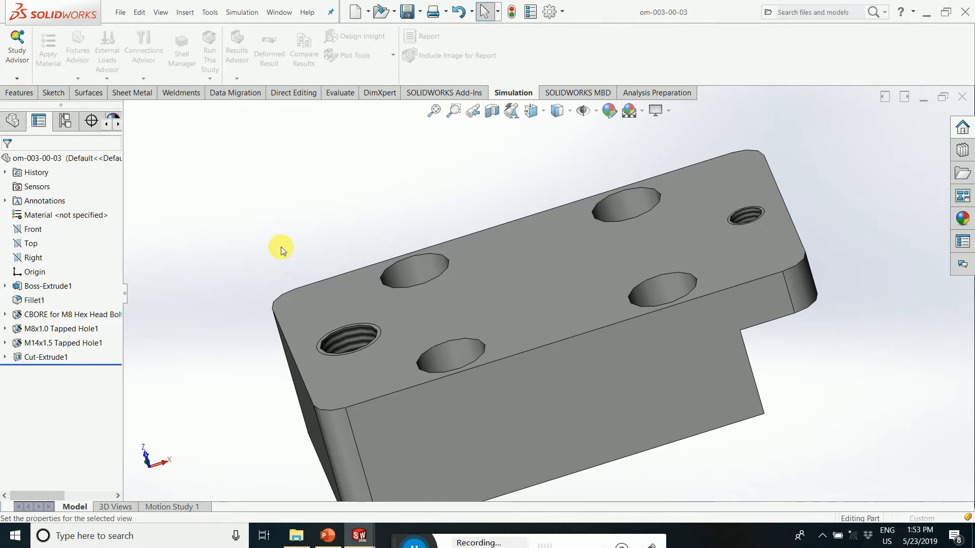
{"action": "middle_click_drag", "start_coordinate": [270, 244], "coordinate": [355, 284]}
{"action": "scroll", "coordinate": [355, 284], "scroll_direction": "up", "scroll_amount": 1}
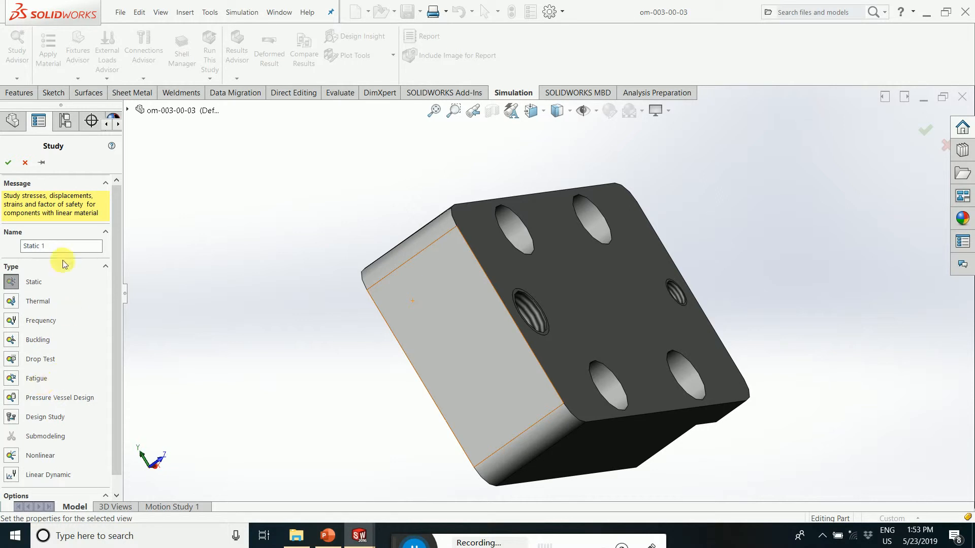
{"action": "left_click", "coordinate": [25, 162]}
Step: Open the part-level appearance of om-003-00-03 for editing, starting from the plate's long side face
{"action": "middle_click_drag", "start_coordinate": [398, 261], "coordinate": [582, 389]}
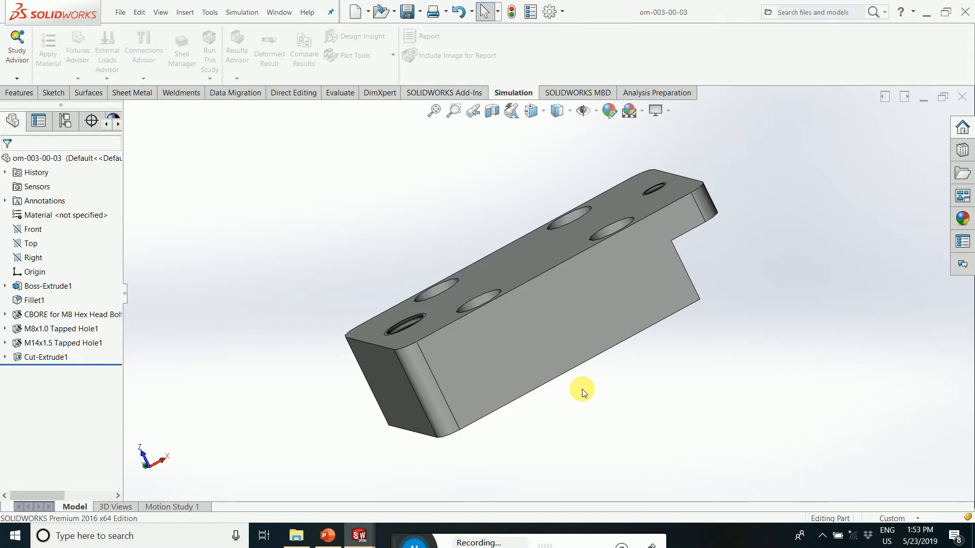
{"action": "middle_click_drag", "start_coordinate": [589, 397], "coordinate": [638, 404]}
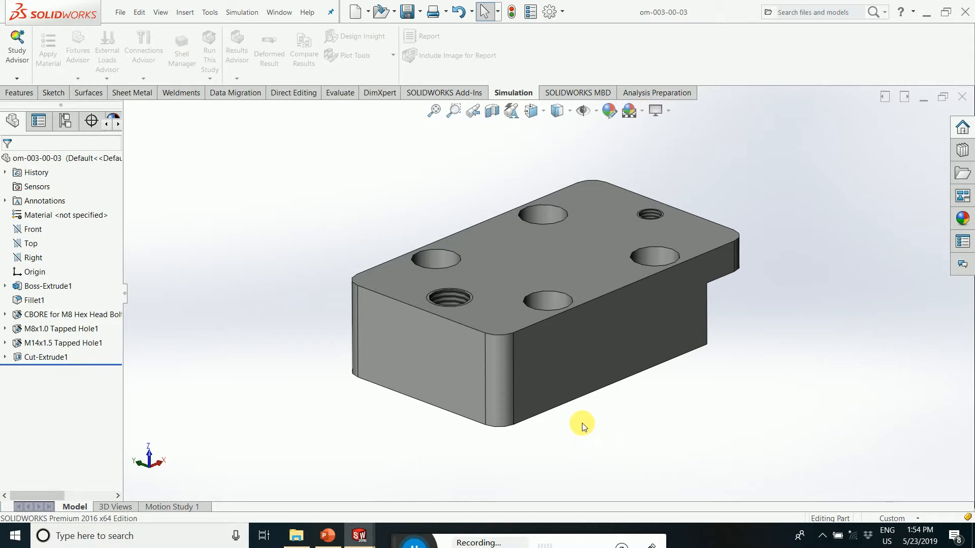
{"action": "scroll", "coordinate": [528, 360], "scroll_direction": "down", "scroll_amount": 5}
{"action": "middle_click_drag", "start_coordinate": [525, 359], "coordinate": [492, 367]}
{"action": "scroll", "coordinate": [523, 317], "scroll_direction": "up", "scroll_amount": 5}
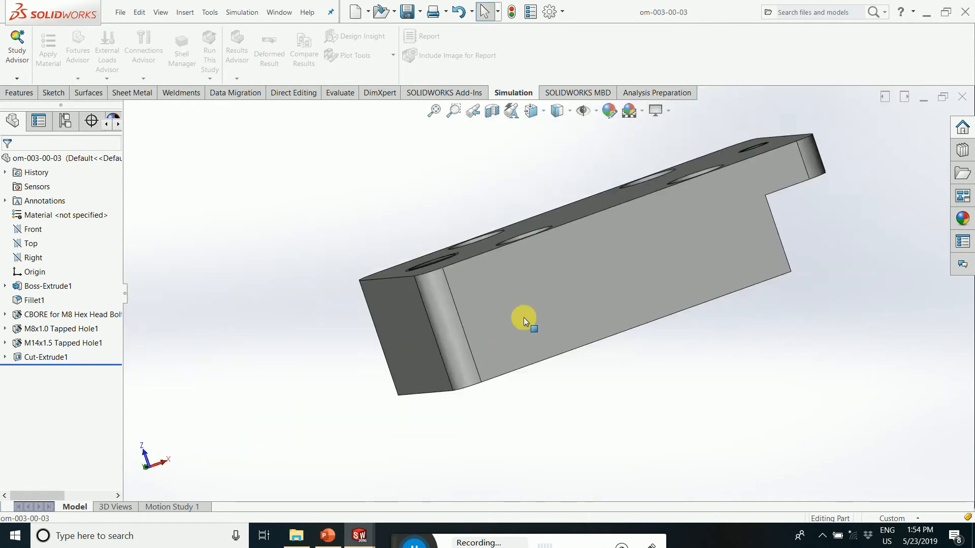
{"action": "left_click", "coordinate": [574, 254]}
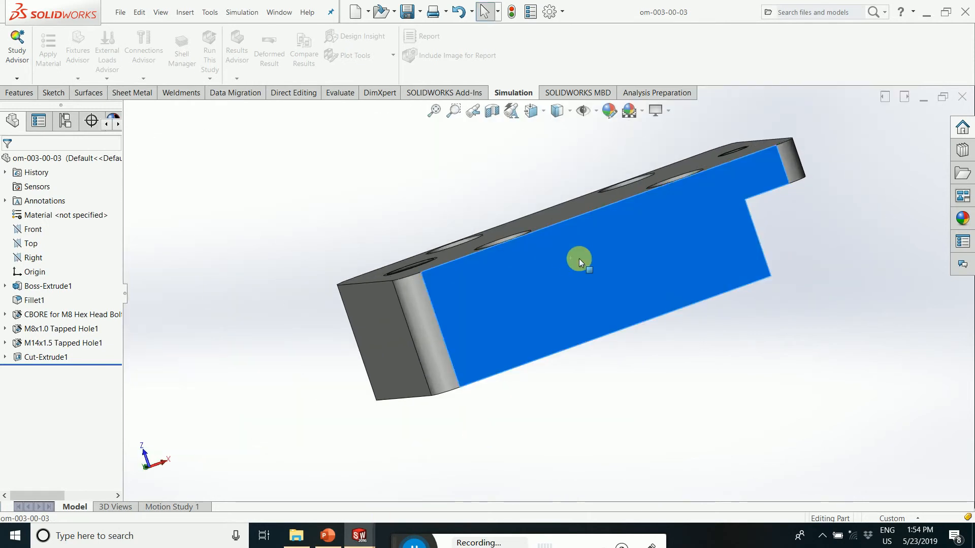
{"action": "right_click", "coordinate": [577, 255]}
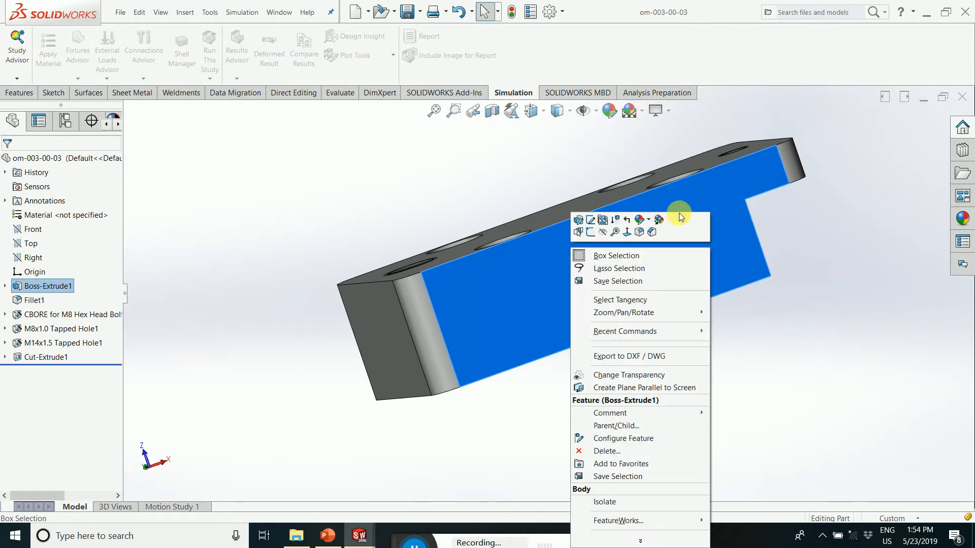
{"action": "left_click", "coordinate": [648, 221]}
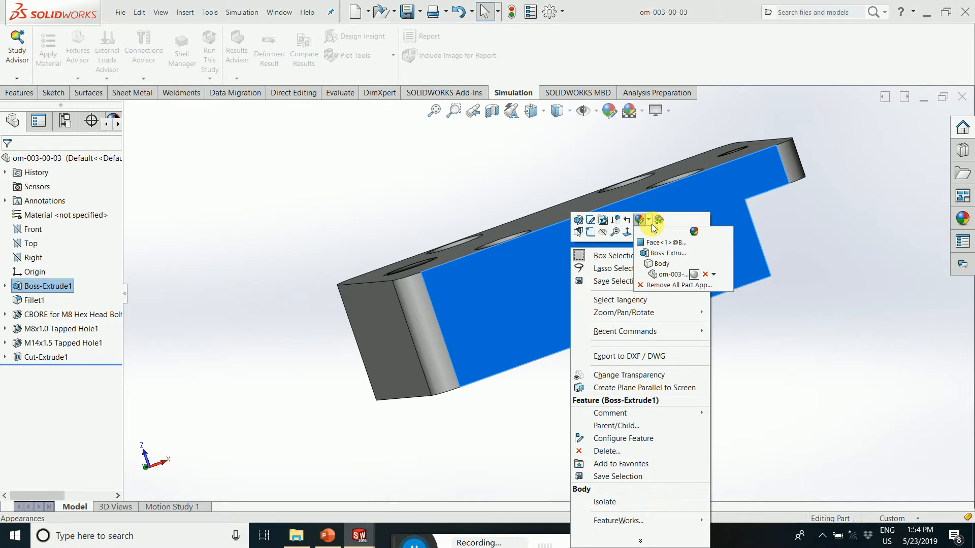
{"action": "left_click", "coordinate": [695, 275]}
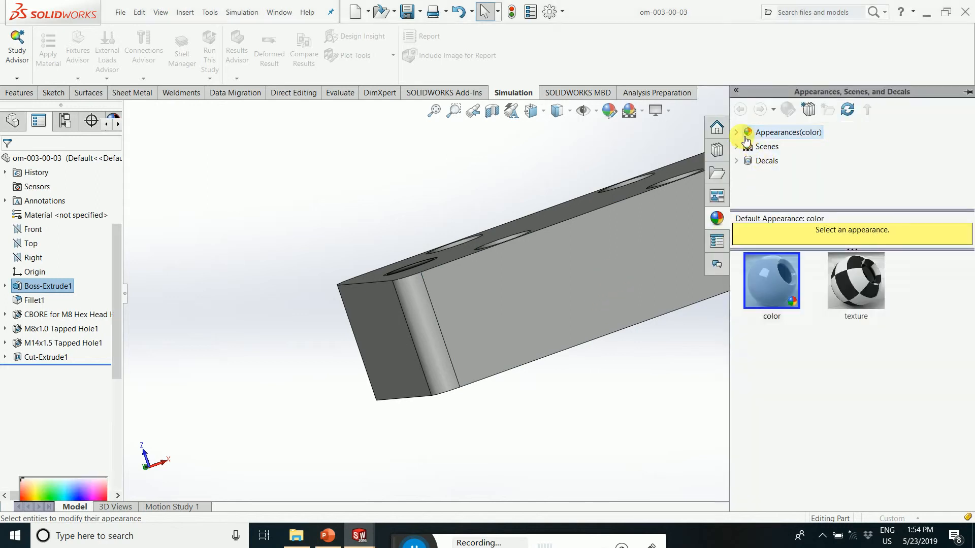
Step: Color the entire plate part green from the standard swatches and accept the appearance
{"action": "left_click_drag", "start_coordinate": [766, 288], "coordinate": [190, 355]}
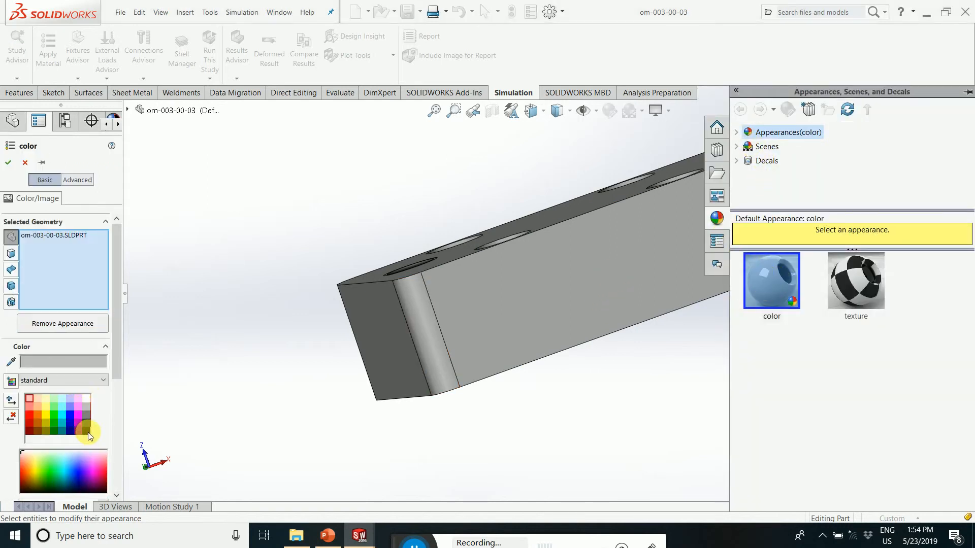
{"action": "left_click", "coordinate": [77, 414]}
{"action": "middle_click_drag", "start_coordinate": [401, 366], "coordinate": [297, 436]}
{"action": "left_click", "coordinate": [55, 421]}
{"action": "middle_click_drag", "start_coordinate": [438, 350], "coordinate": [677, 491]}
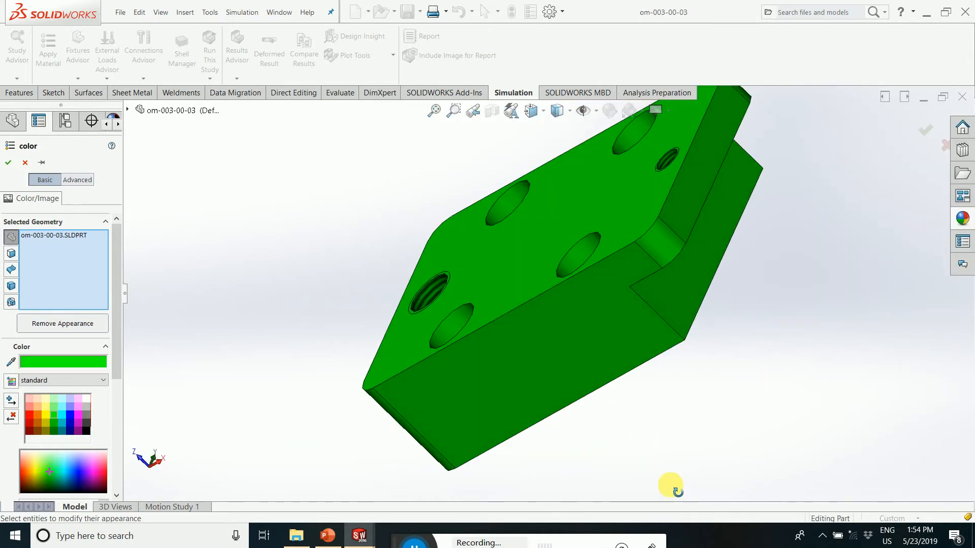
{"action": "scroll", "coordinate": [681, 312], "scroll_direction": "down", "scroll_amount": 3}
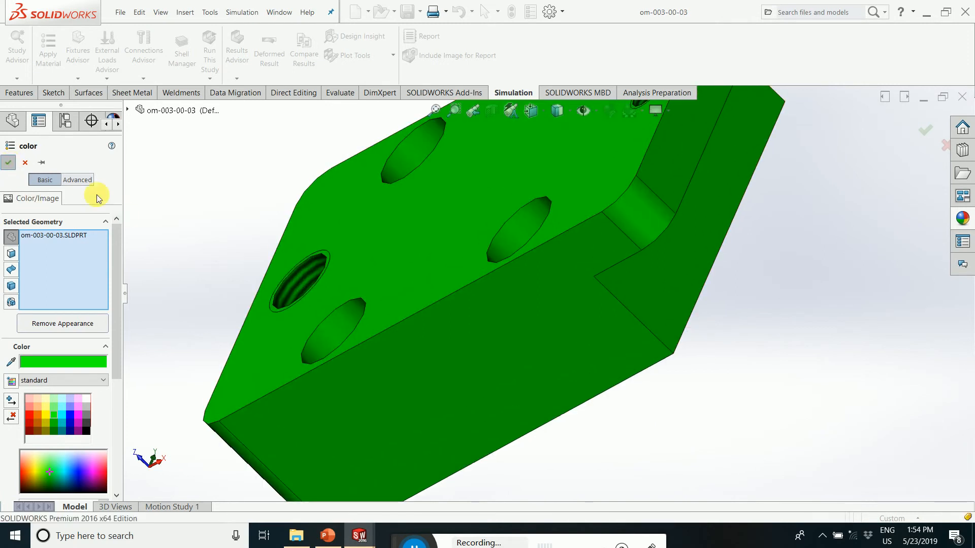
{"action": "middle_click_drag", "start_coordinate": [254, 272], "coordinate": [399, 252]}
{"action": "scroll", "coordinate": [382, 230], "scroll_direction": "up", "scroll_amount": 2}
{"action": "left_click", "coordinate": [282, 179]}
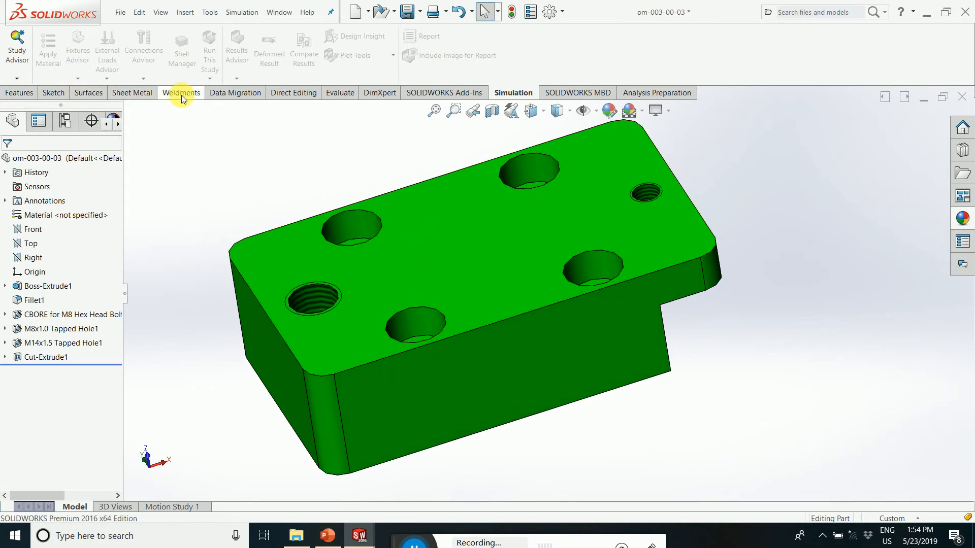
Step: Browse the Features, Sketch, Surfaces, Sheet Metal and Weldments commands and the list of available command sets
{"action": "left_click", "coordinate": [15, 93]}
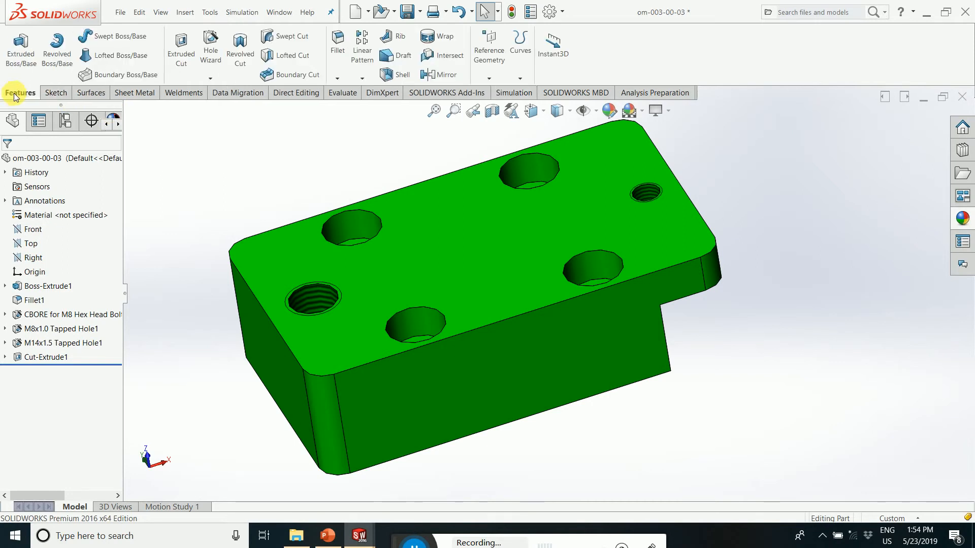
{"action": "left_click", "coordinate": [59, 96]}
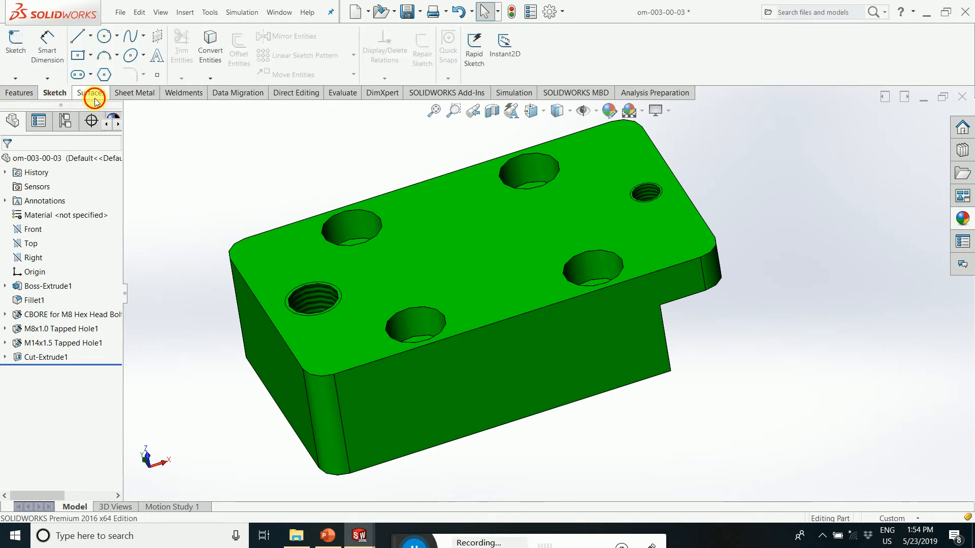
{"action": "left_click", "coordinate": [92, 96]}
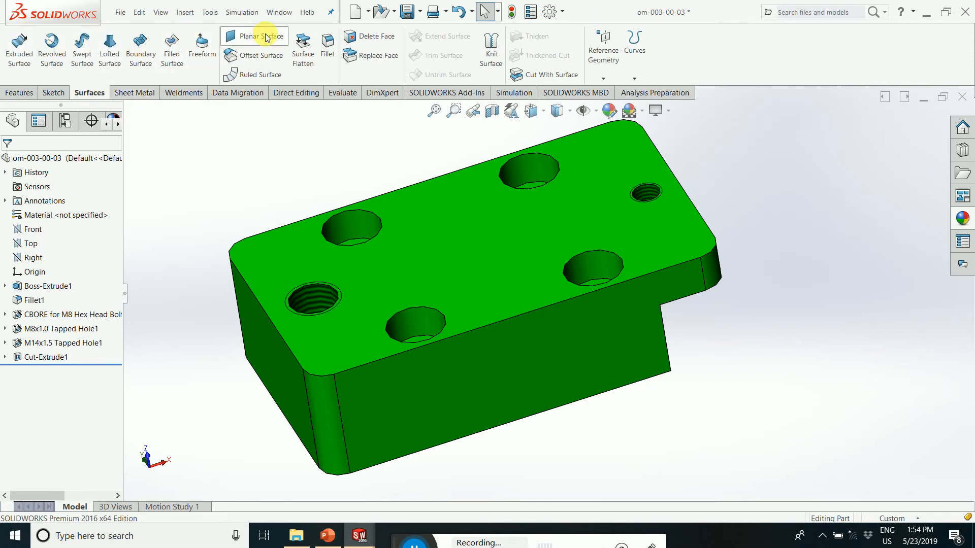
{"action": "left_click", "coordinate": [136, 93]}
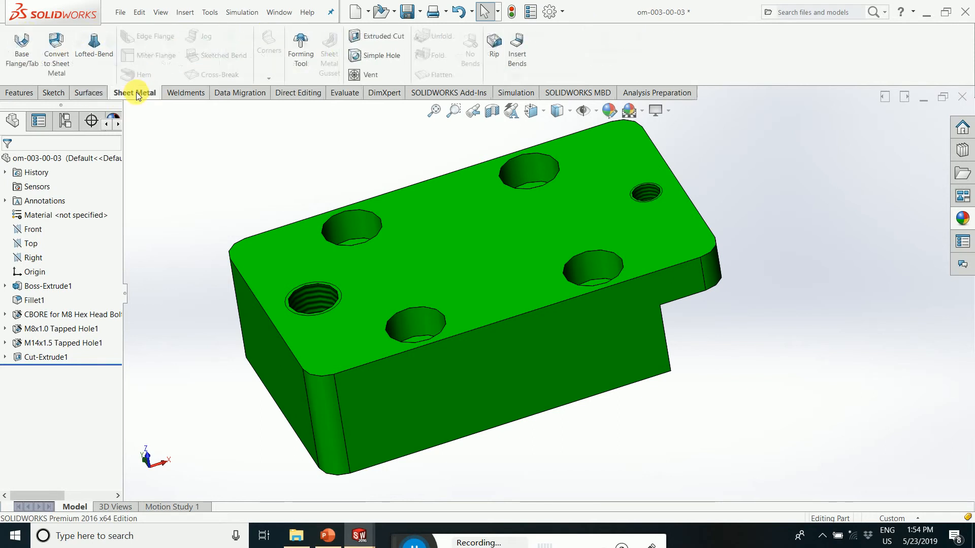
{"action": "left_click", "coordinate": [191, 95]}
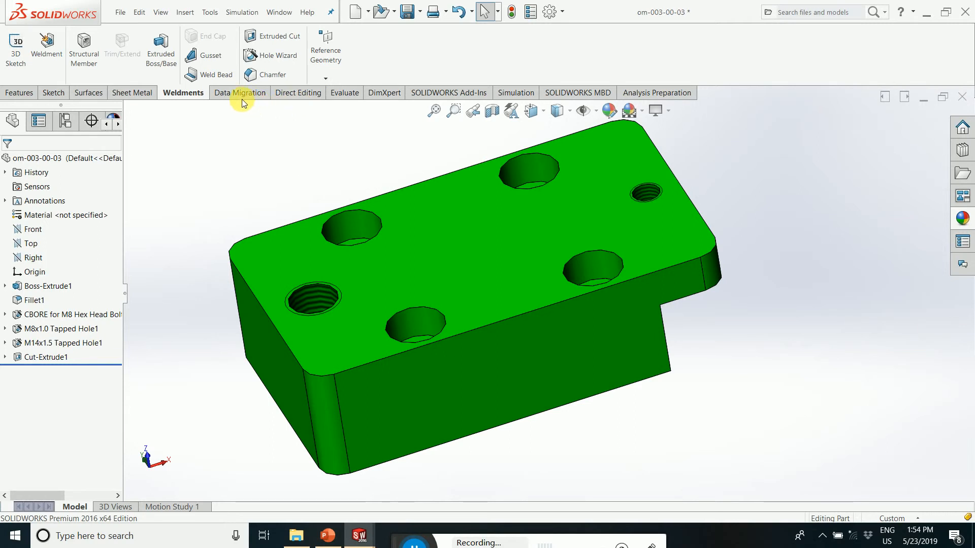
{"action": "scroll", "coordinate": [242, 99], "scroll_direction": "up", "scroll_amount": 1}
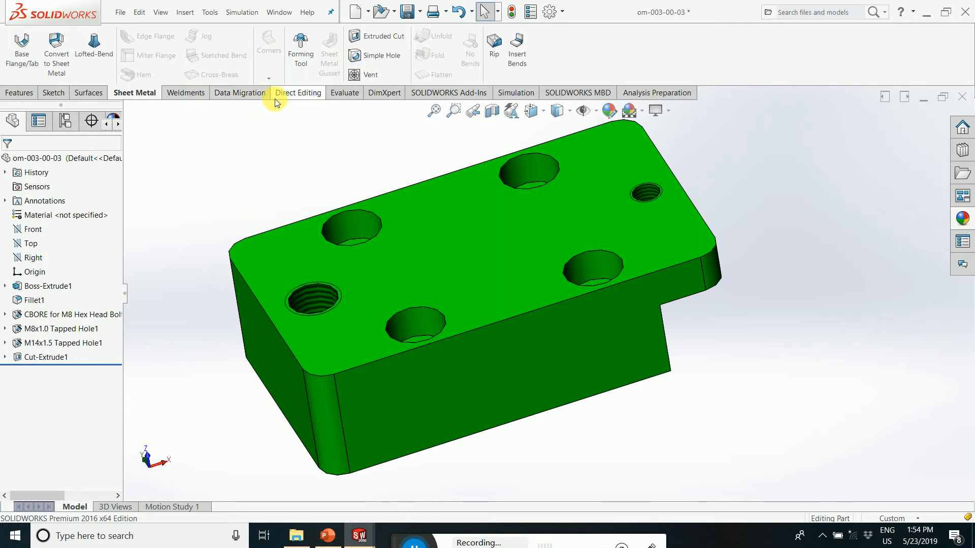
{"action": "right_click", "coordinate": [448, 96]}
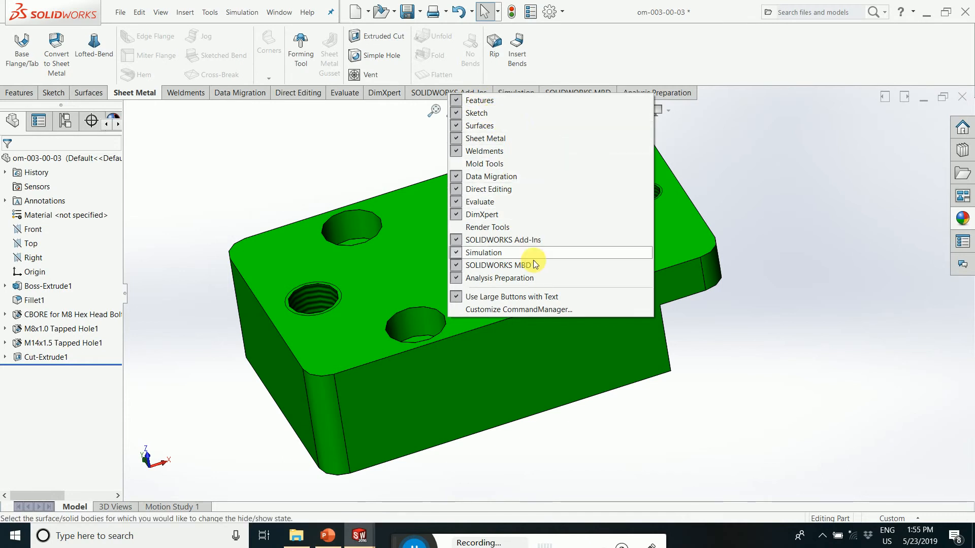
{"action": "left_click", "coordinate": [787, 301]}
Step: Examine the green plate from several directions, including a close look at the large M14x1.5 tapped hole
{"action": "middle_click_drag", "start_coordinate": [658, 391], "coordinate": [672, 274]}
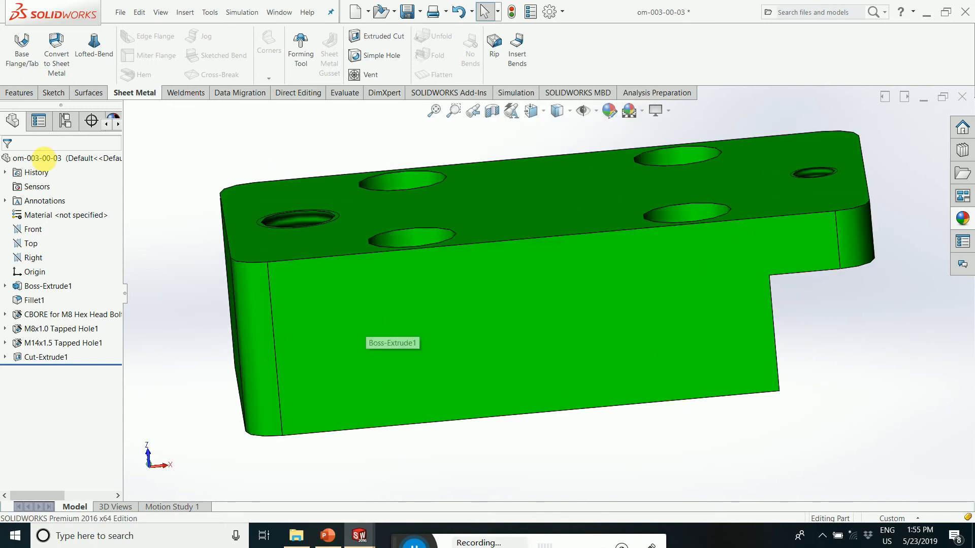
{"action": "middle_click_drag", "start_coordinate": [251, 302], "coordinate": [300, 272]}
{"action": "scroll", "coordinate": [404, 232], "scroll_direction": "up", "scroll_amount": 5}
{"action": "scroll", "coordinate": [313, 233], "scroll_direction": "up", "scroll_amount": 3}
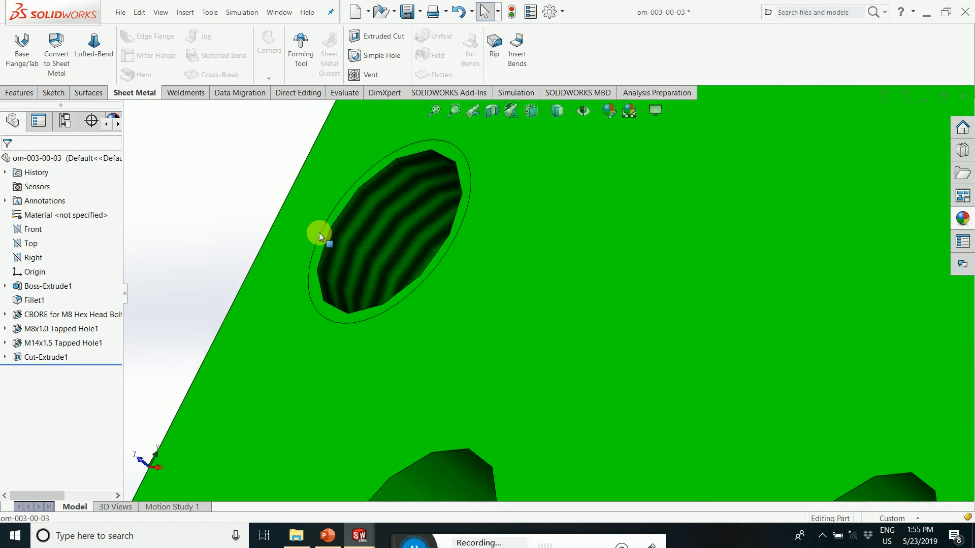
{"action": "scroll", "coordinate": [367, 257], "scroll_direction": "up", "scroll_amount": 2}
{"action": "scroll", "coordinate": [366, 257], "scroll_direction": "down", "scroll_amount": 10}
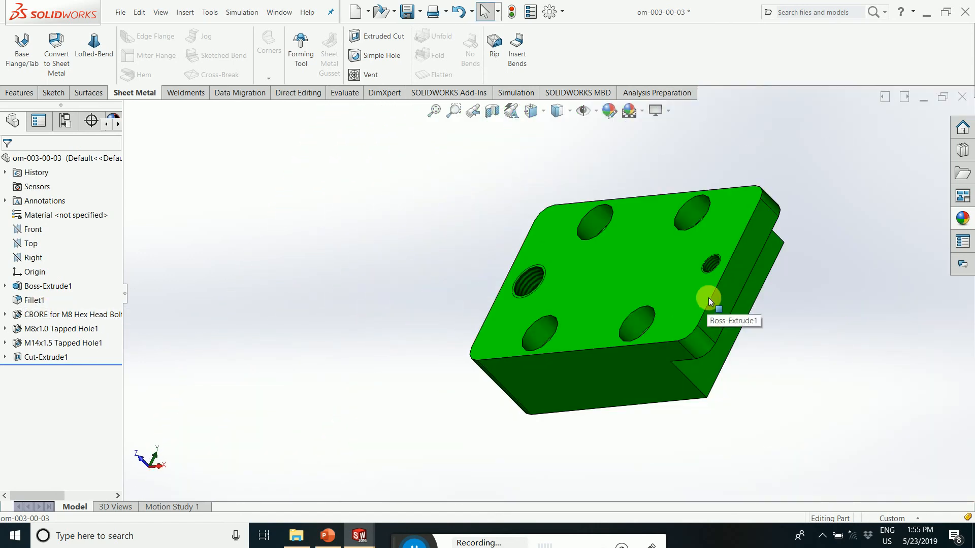
{"action": "middle_click_drag", "start_coordinate": [708, 298], "coordinate": [536, 295]}
{"action": "scroll", "coordinate": [500, 309], "scroll_direction": "down", "scroll_amount": 1}
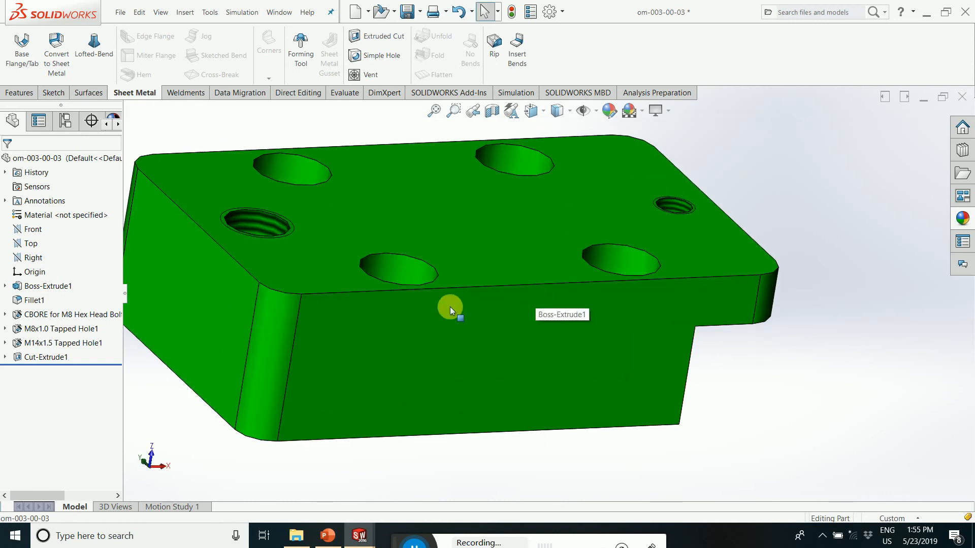
{"action": "scroll", "coordinate": [450, 309], "scroll_direction": "up", "scroll_amount": 2}
{"action": "scroll", "coordinate": [442, 287], "scroll_direction": "down", "scroll_amount": 1}
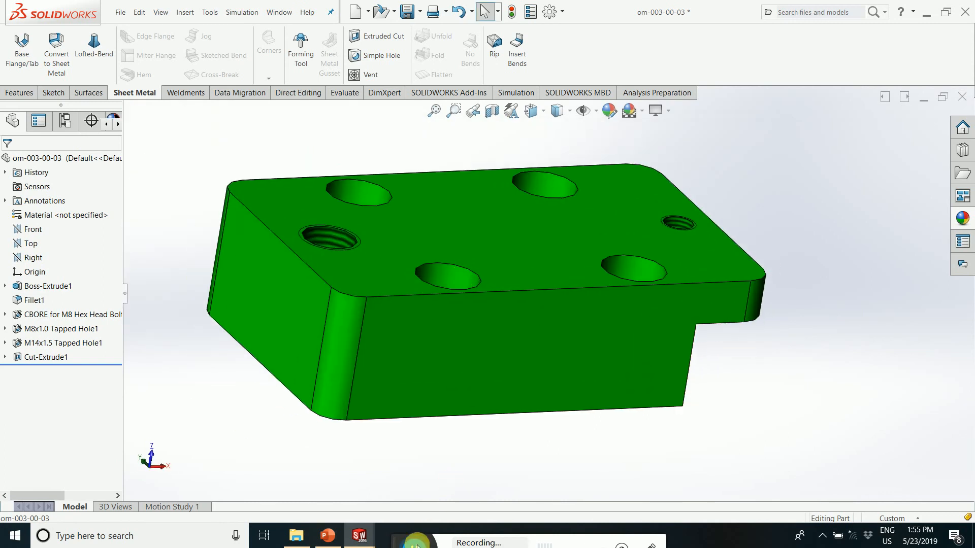